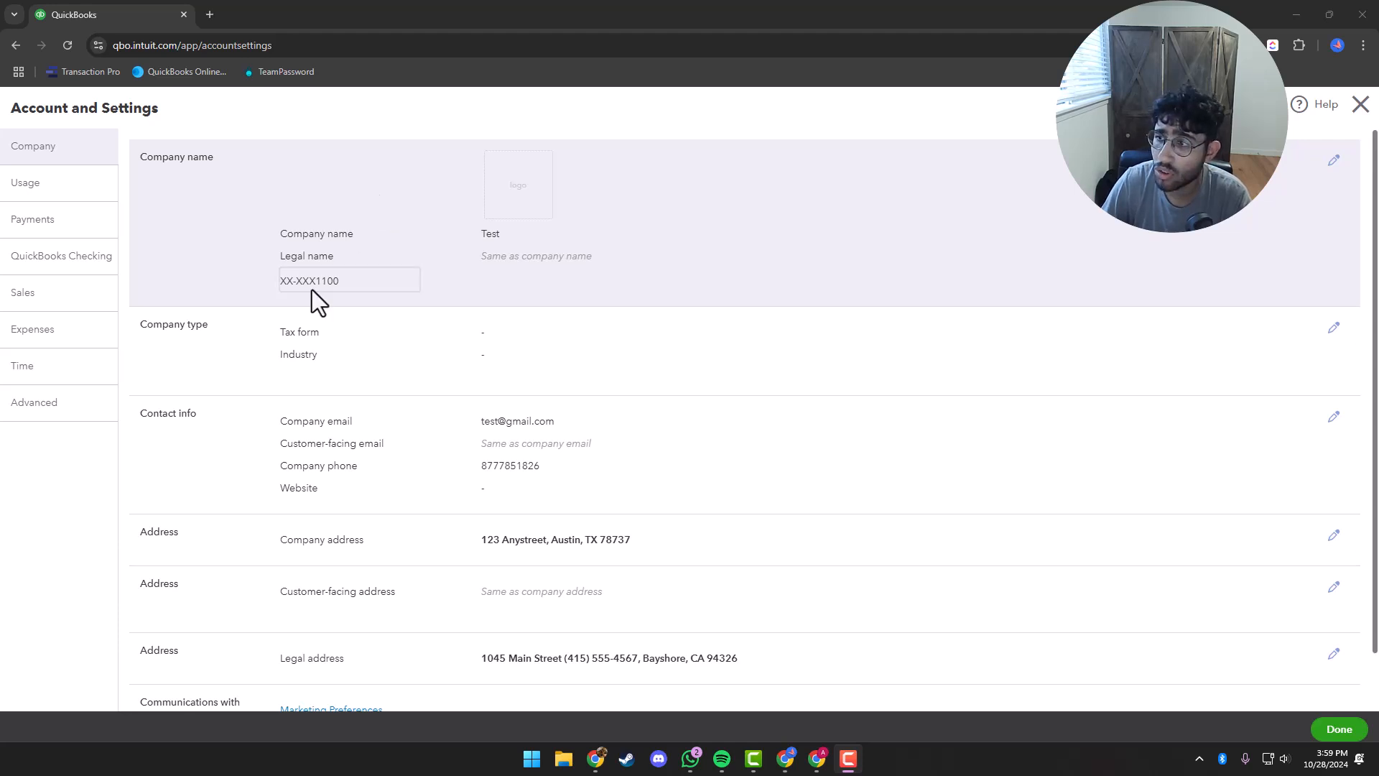
Examine the Company settings, opening the company name details for editing and cancelling without making changes.
click(367, 285)
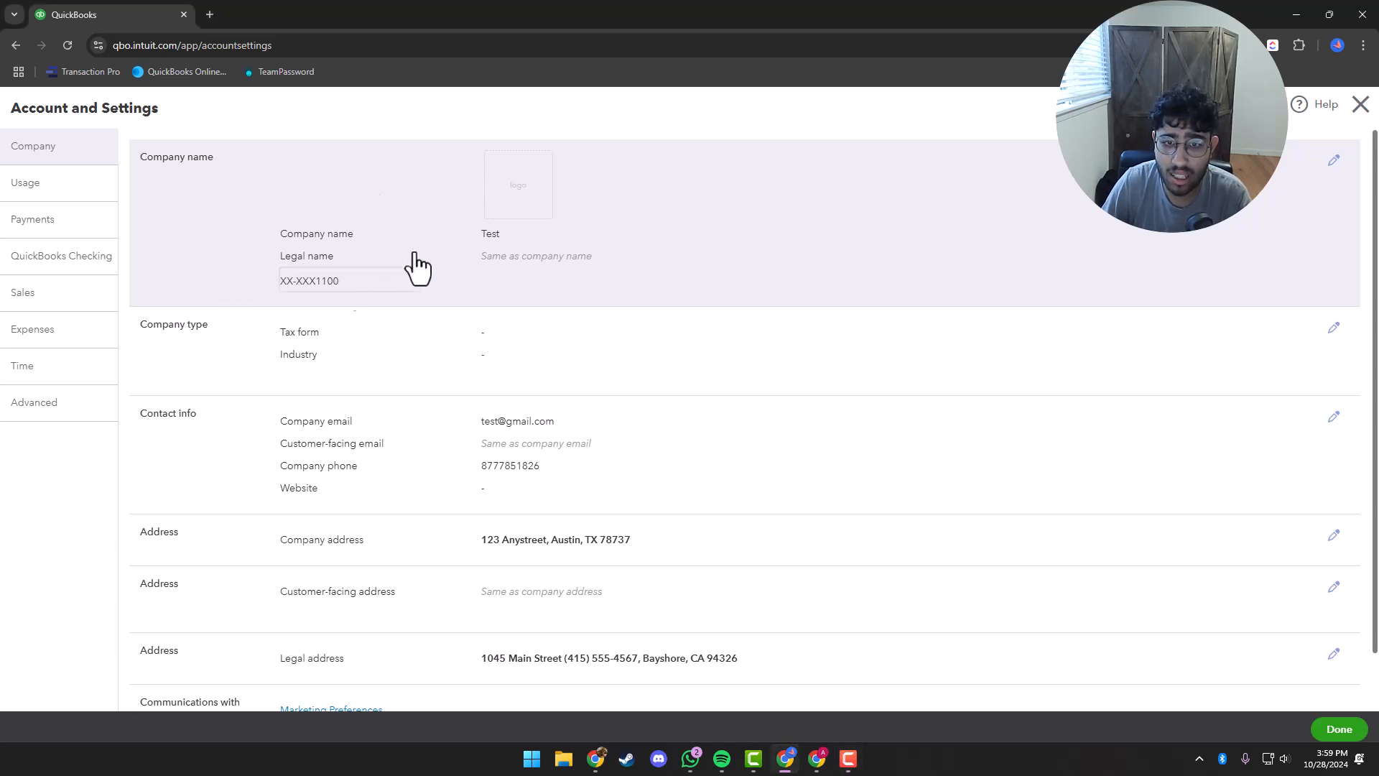
click(1334, 163)
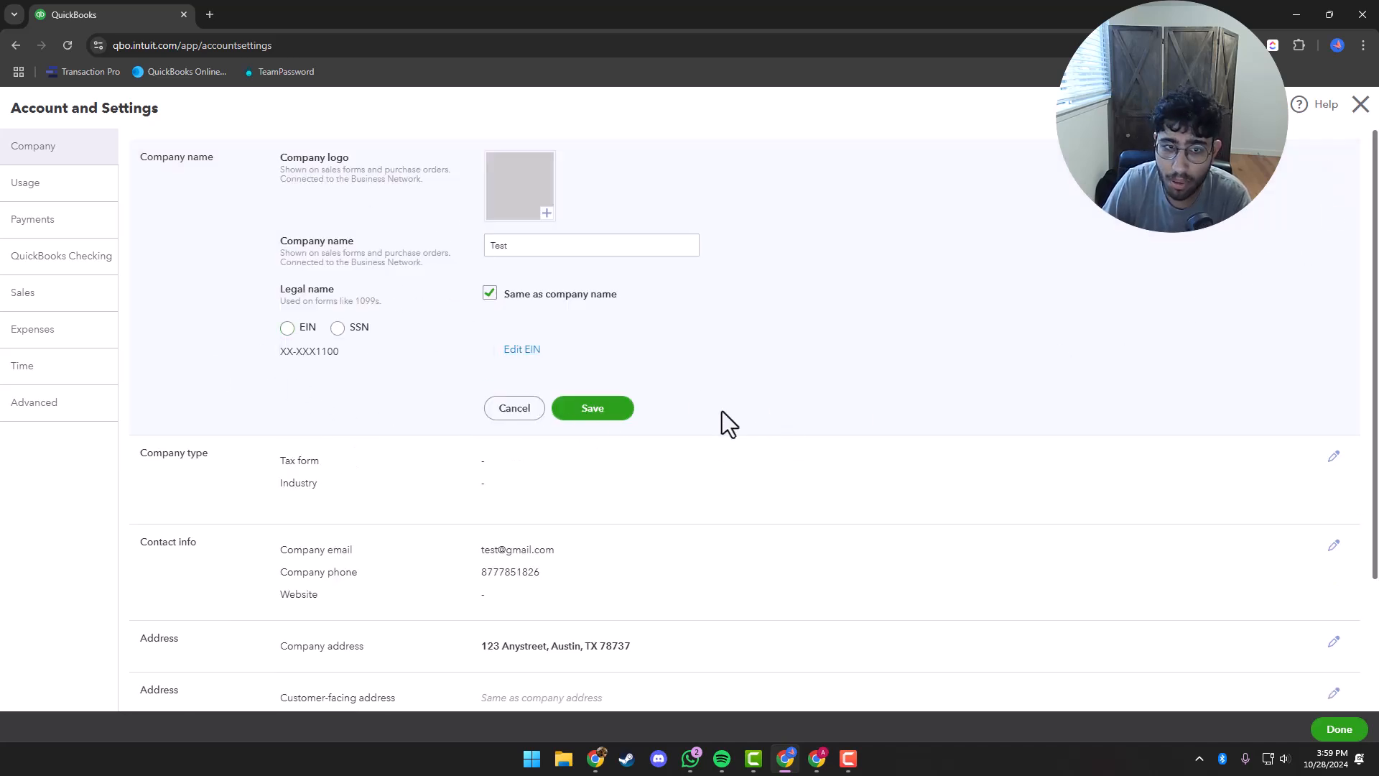
click(511, 408)
scroll(287, 338, down, 1)
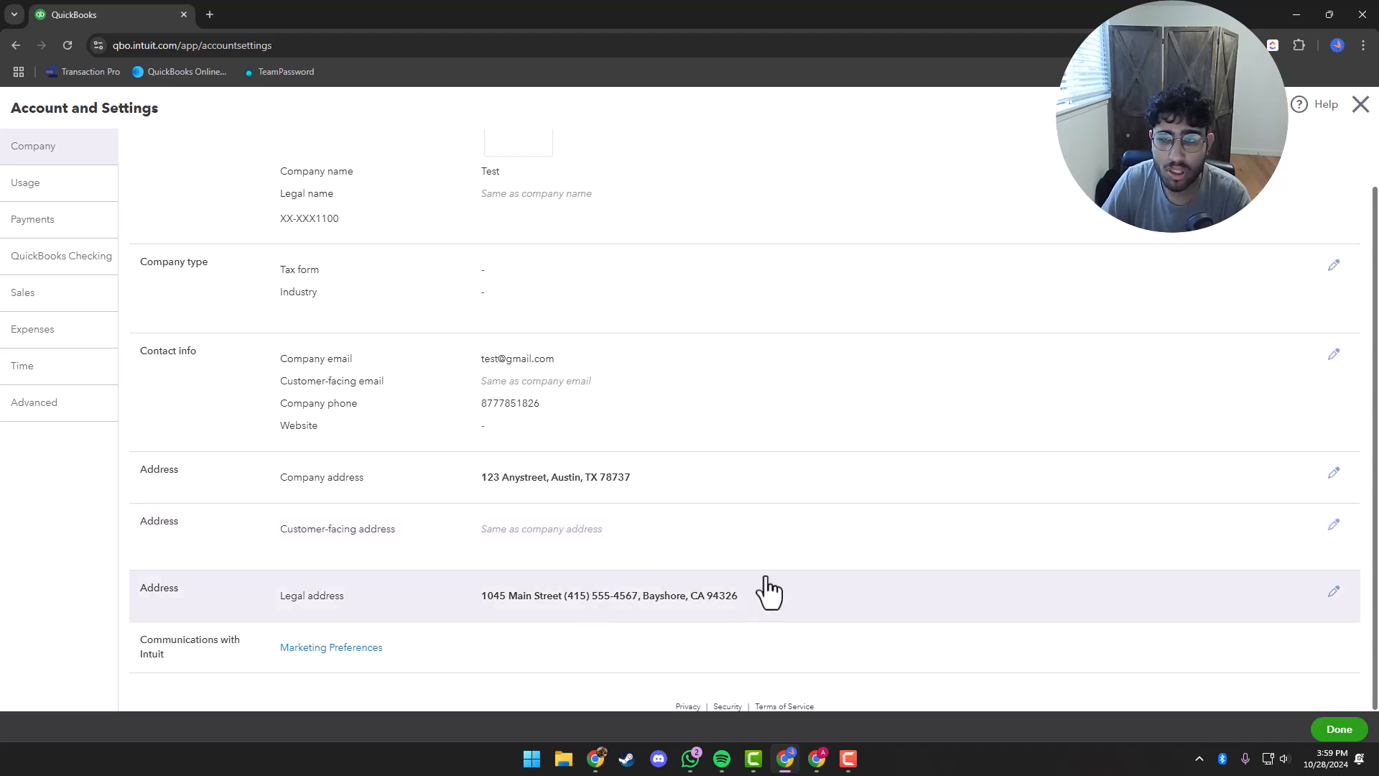
Review the plan's usage limits and the Payments and QuickBooks Checking settings.
click(63, 182)
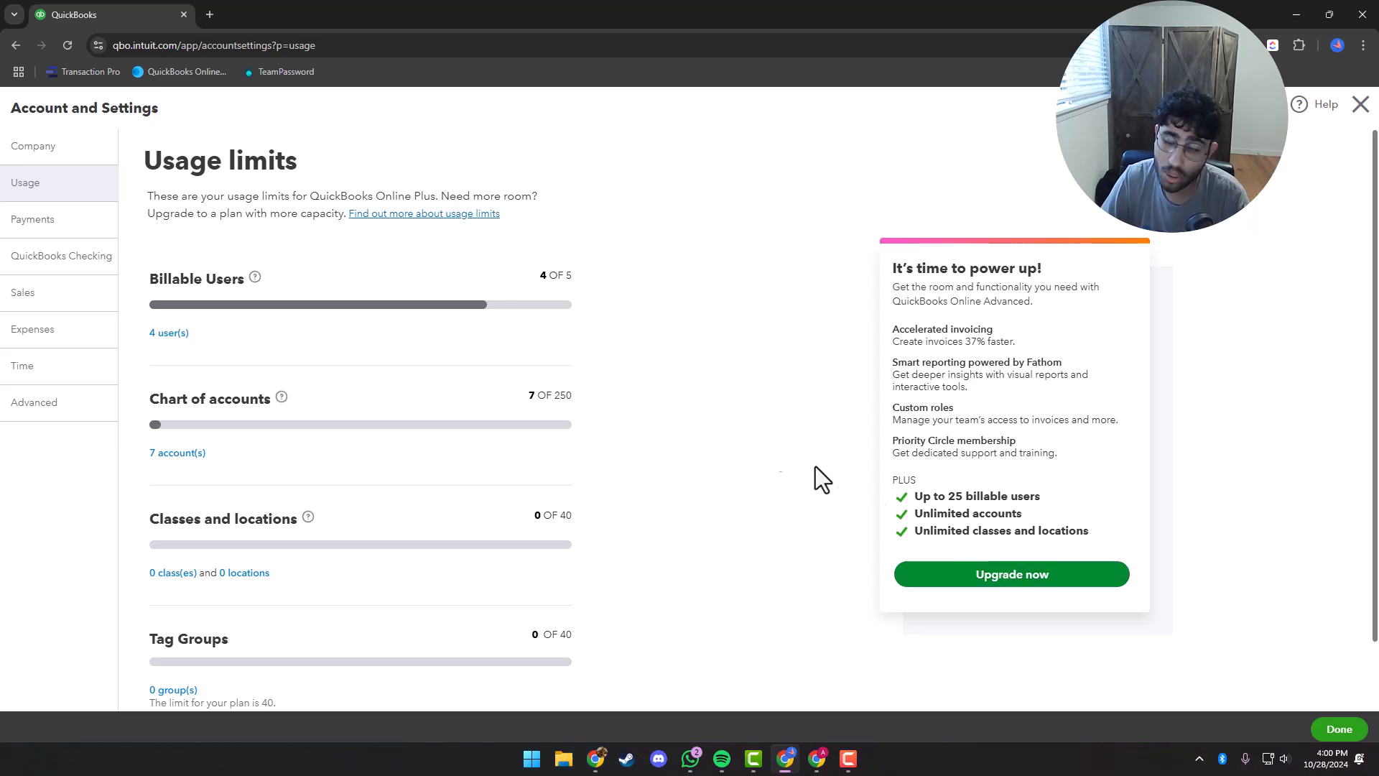
scroll(648, 411, down, 1)
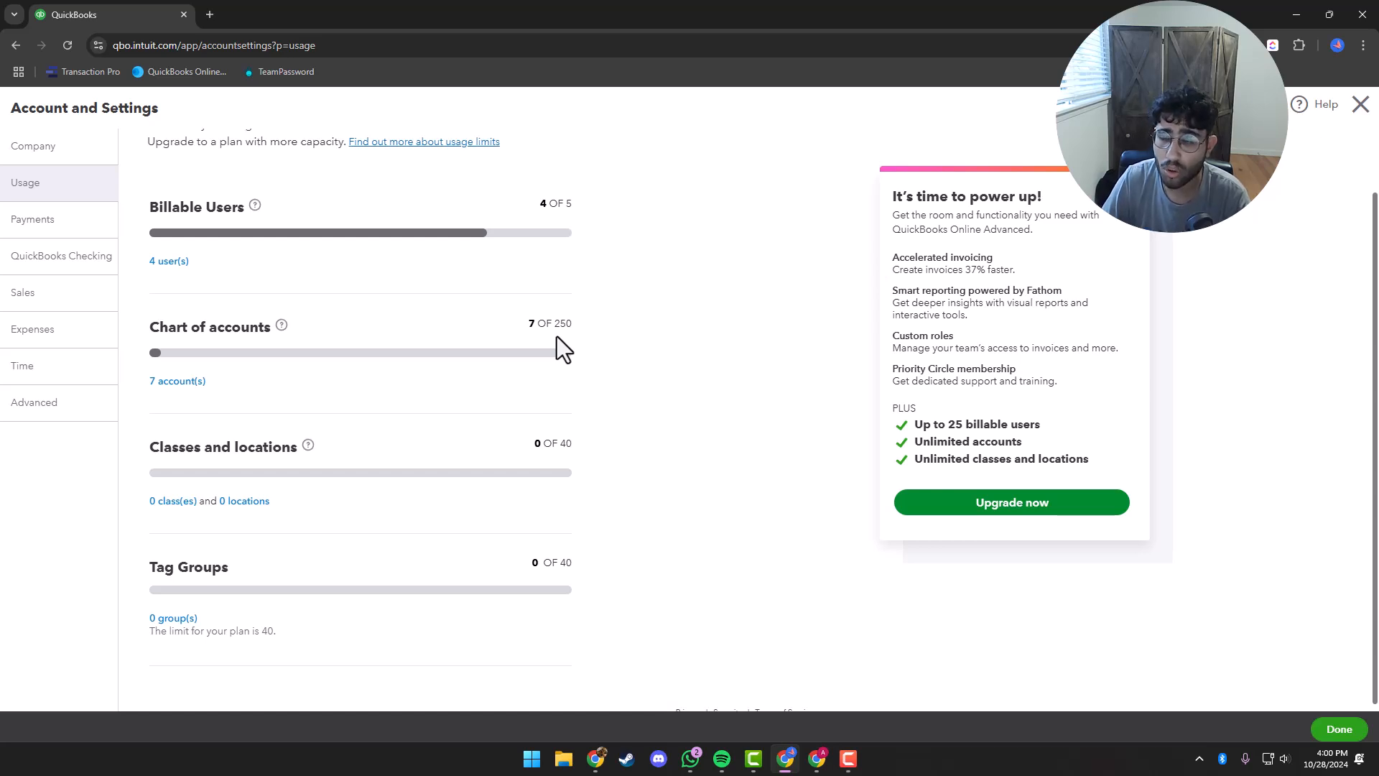
click(46, 220)
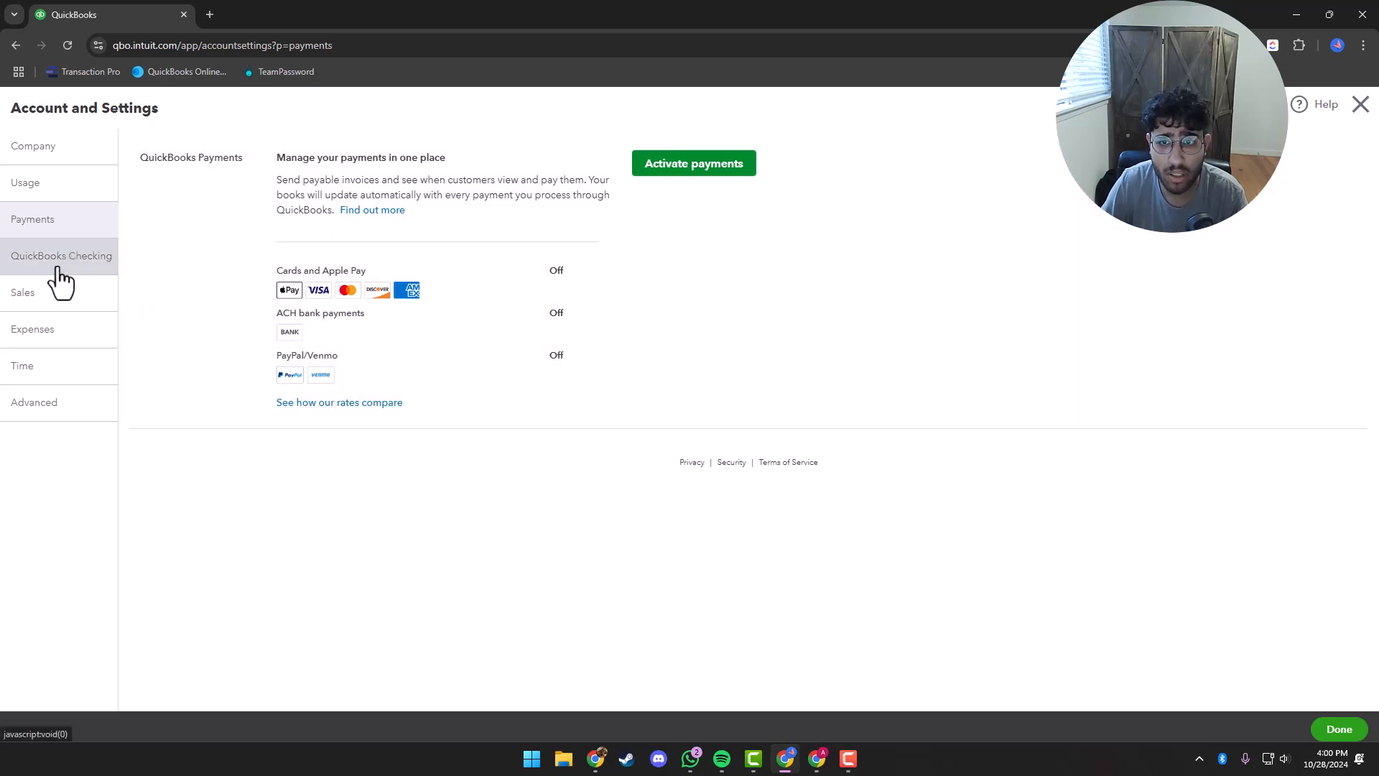
click(55, 271)
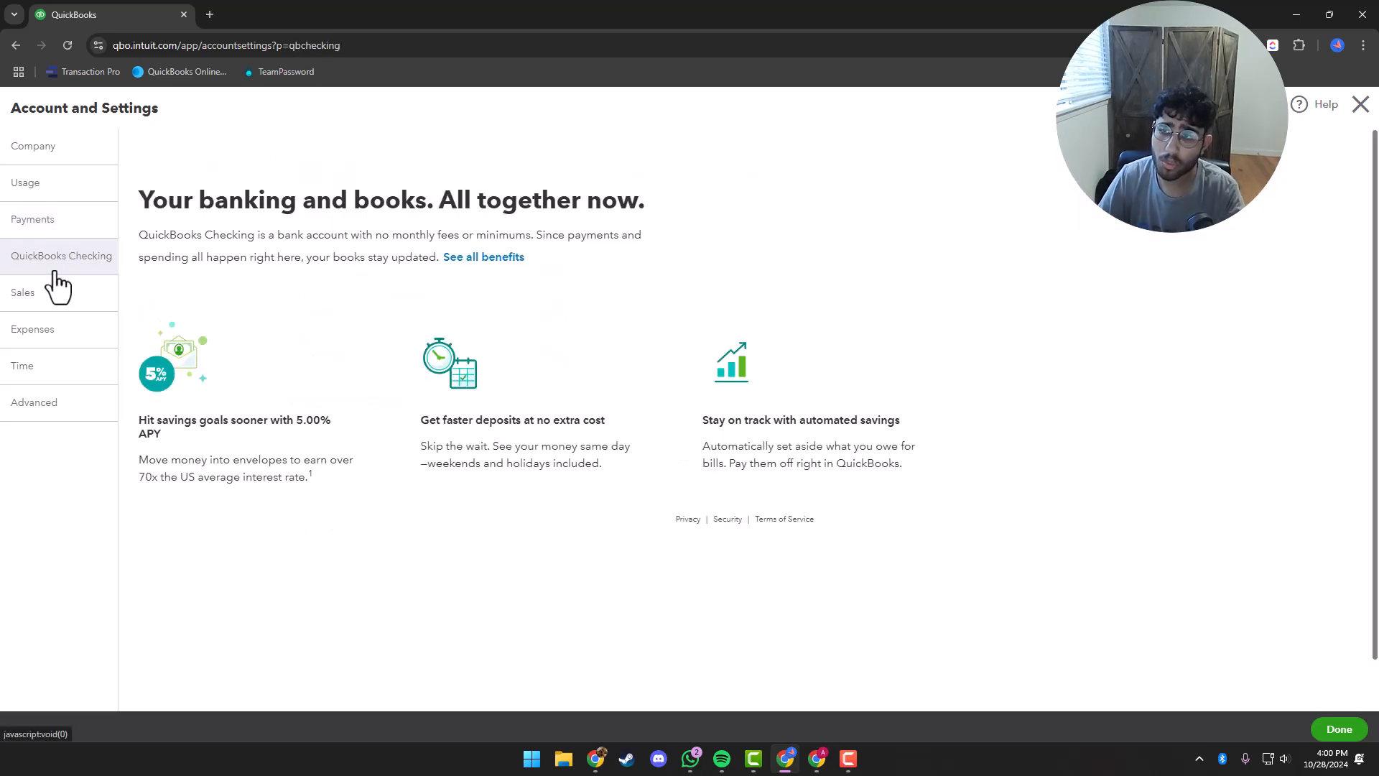
Review the Sales settings, from sales form content down to online delivery and statements.
click(70, 298)
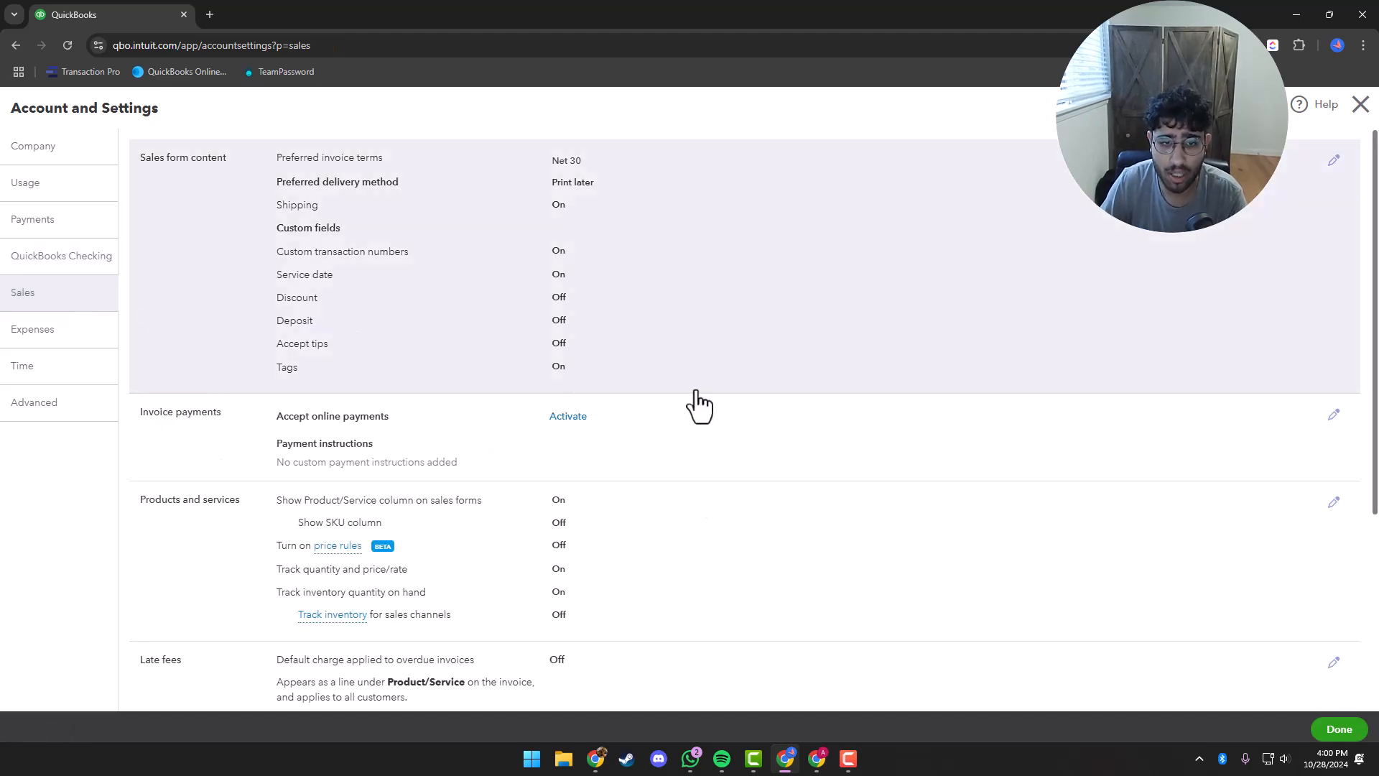
scroll(696, 392, down, 1)
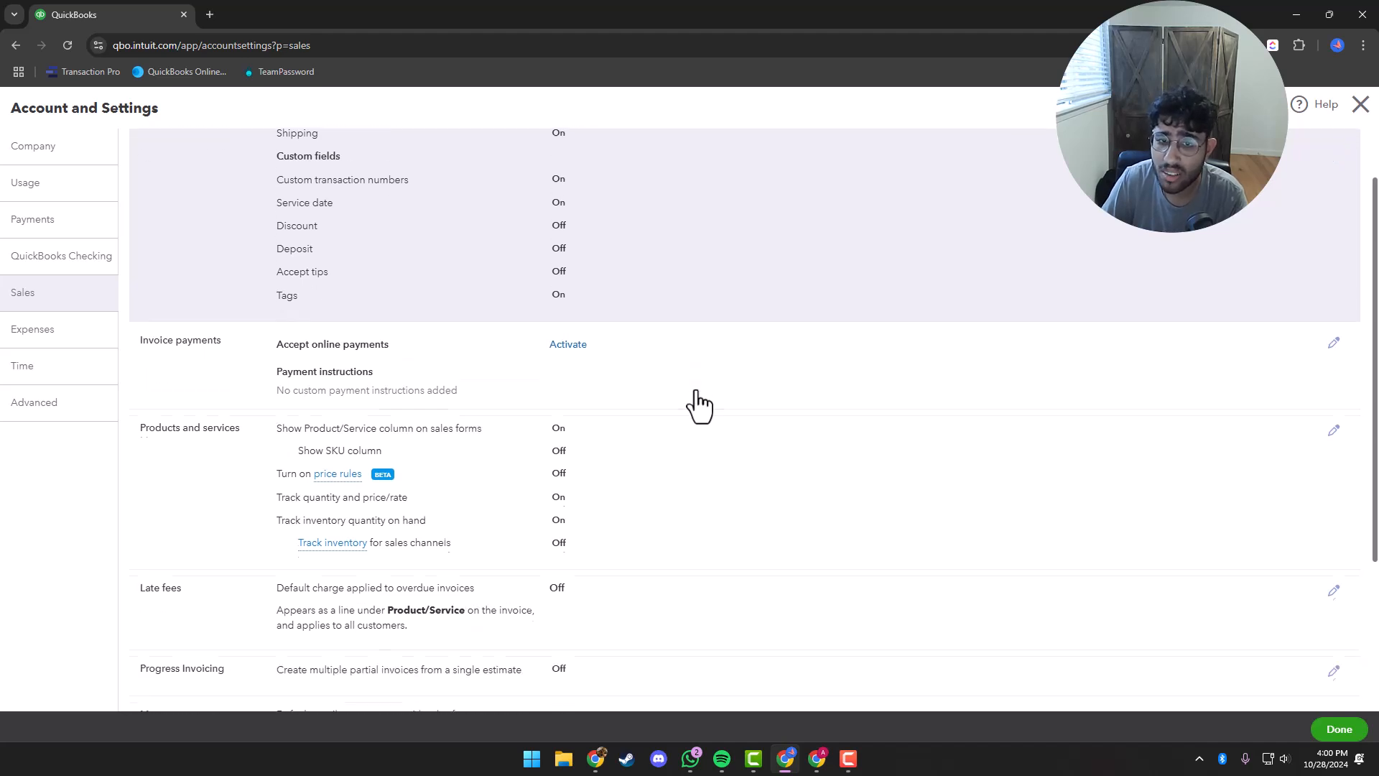
scroll(697, 393, down, 1)
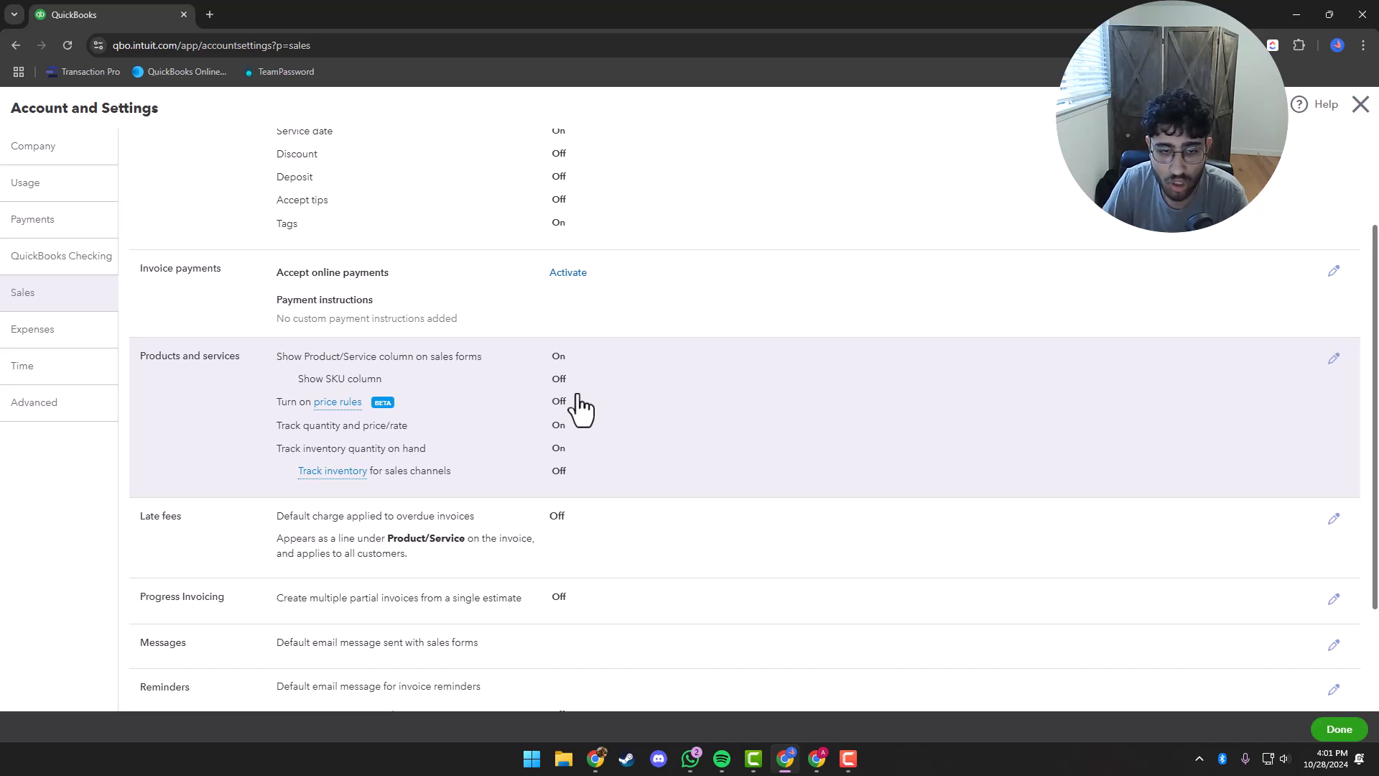
scroll(581, 408, down, 2)
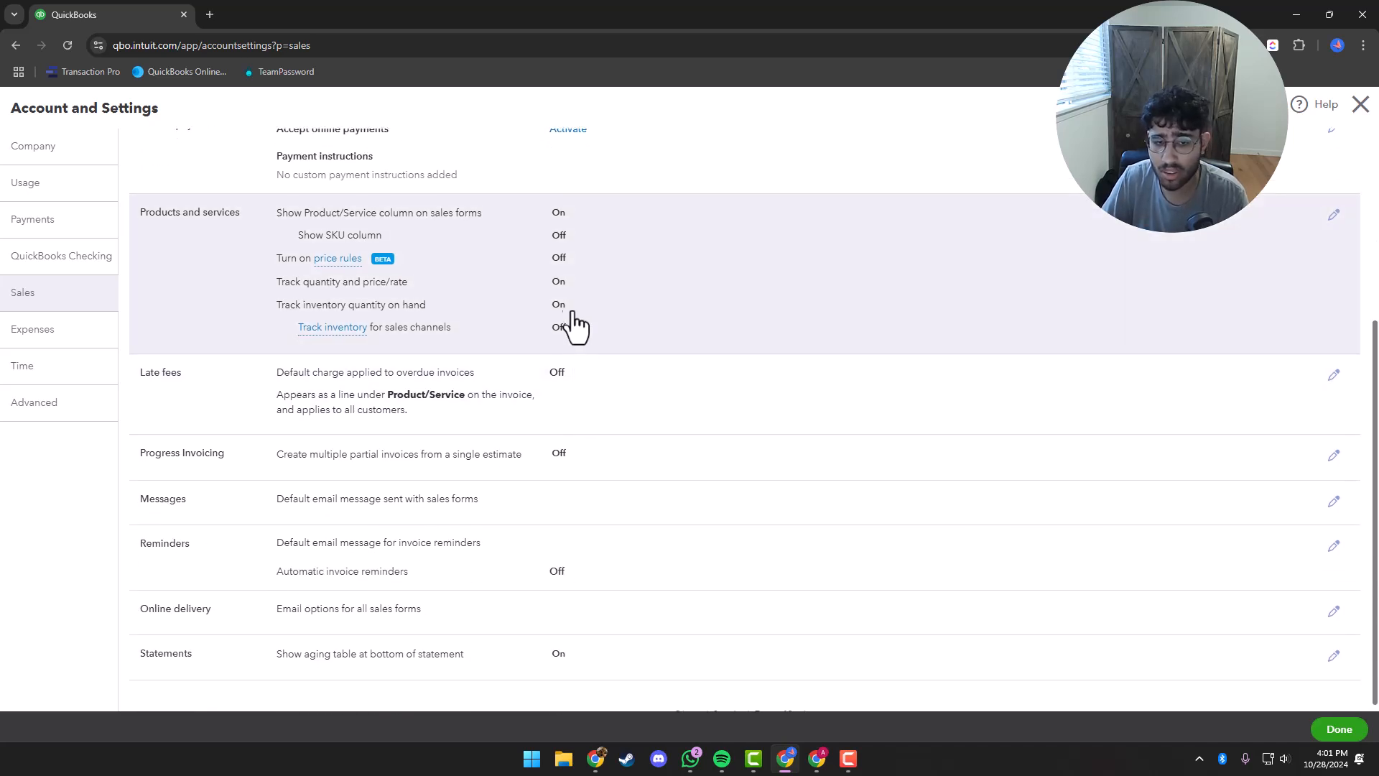
scroll(575, 388, down, 1)
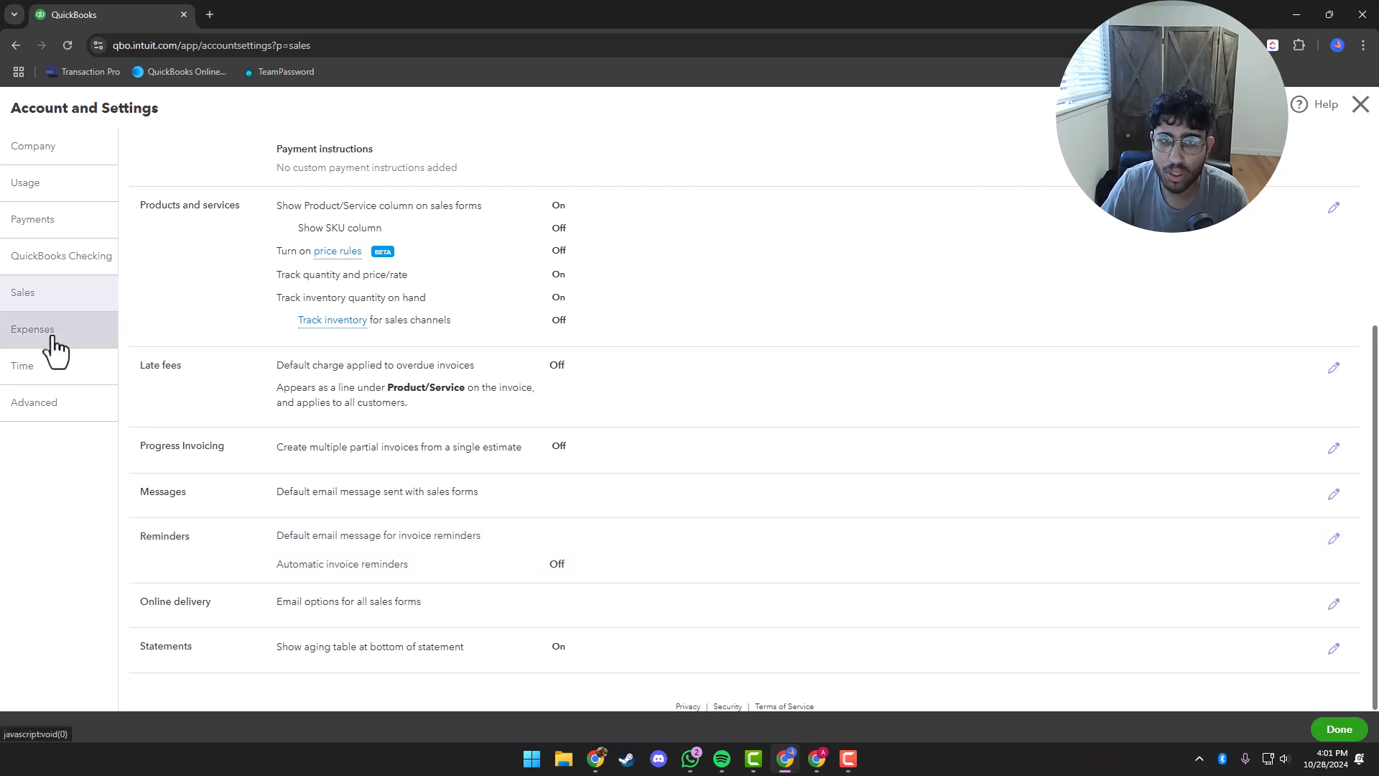
Review the Expenses, Time and Advanced settings, including accounting, chart of accounts, automation and other preferences.
click(51, 336)
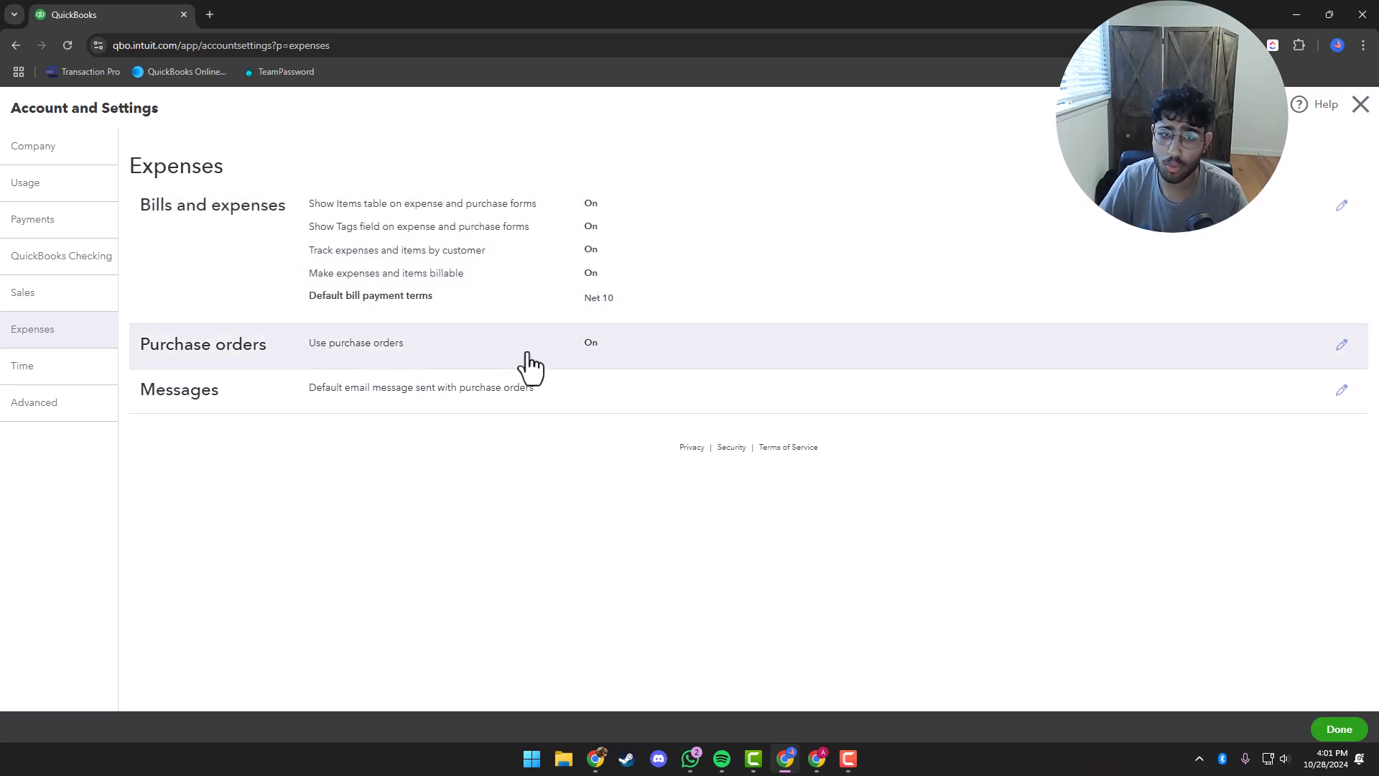
click(72, 370)
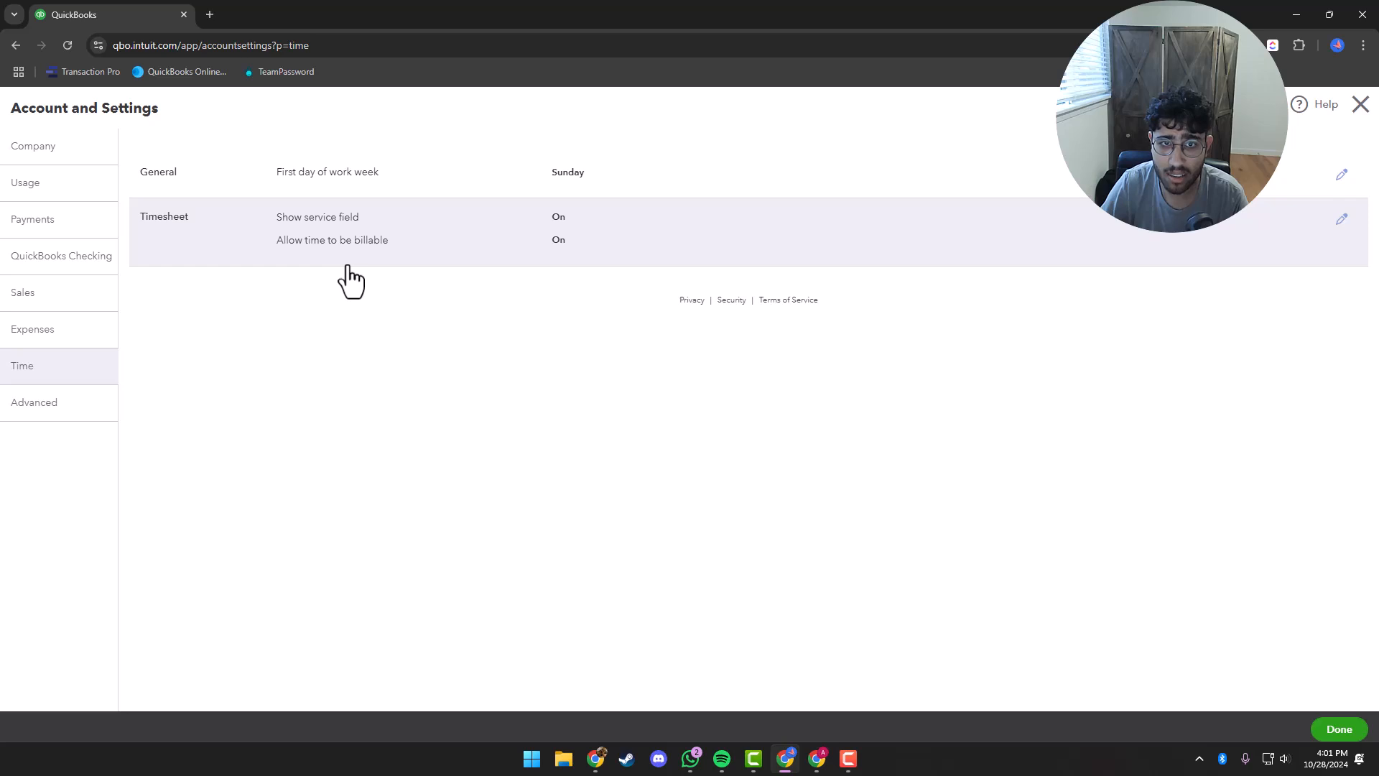
click(34, 420)
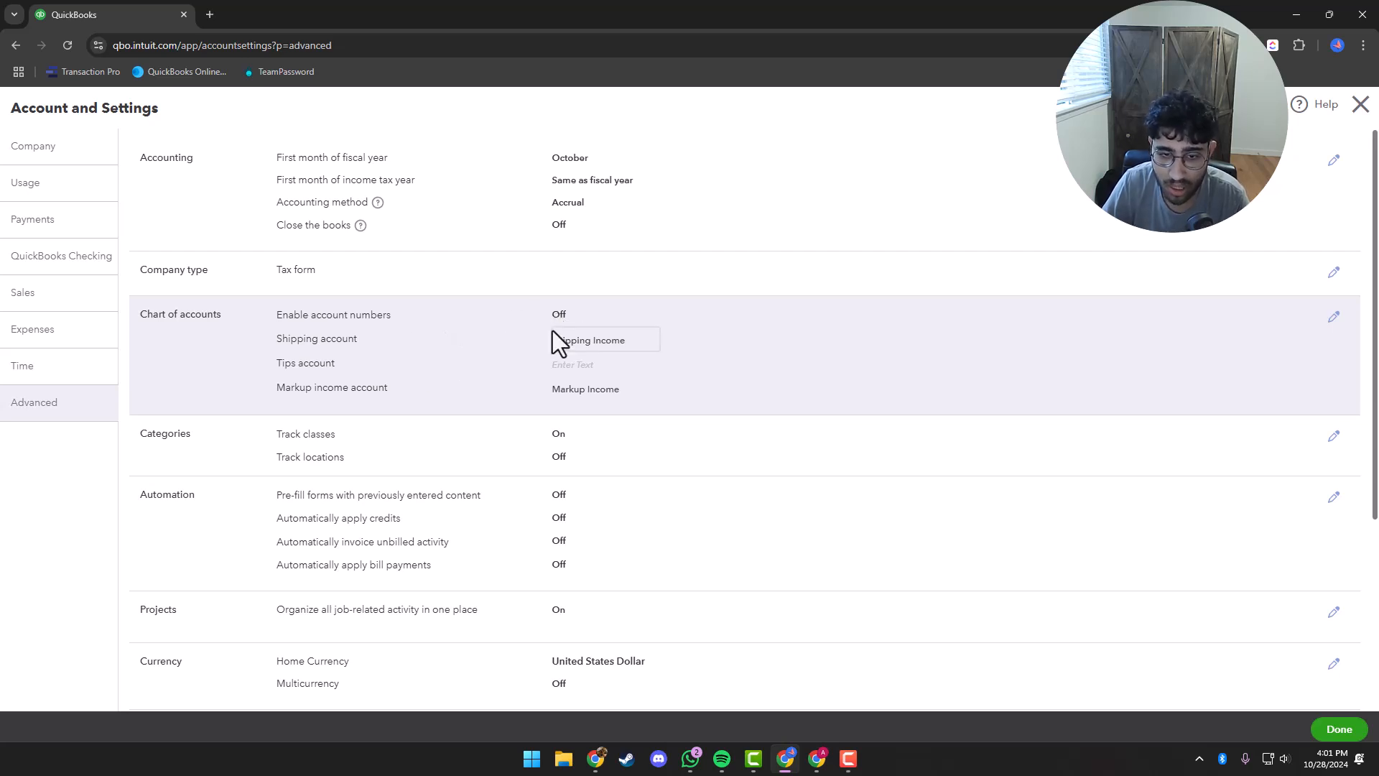
scroll(553, 332, down, 1)
scroll(553, 337, down, 3)
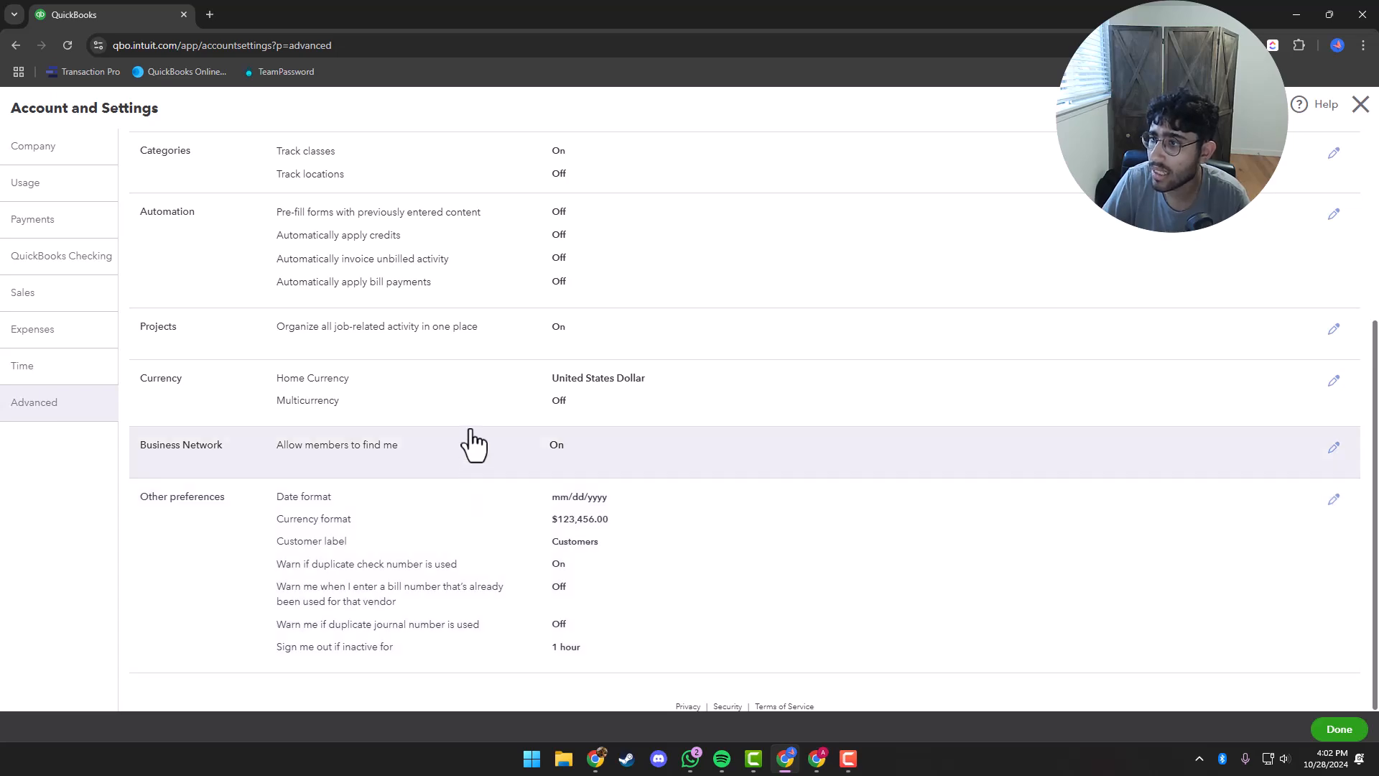
scroll(1025, 419, up, 4)
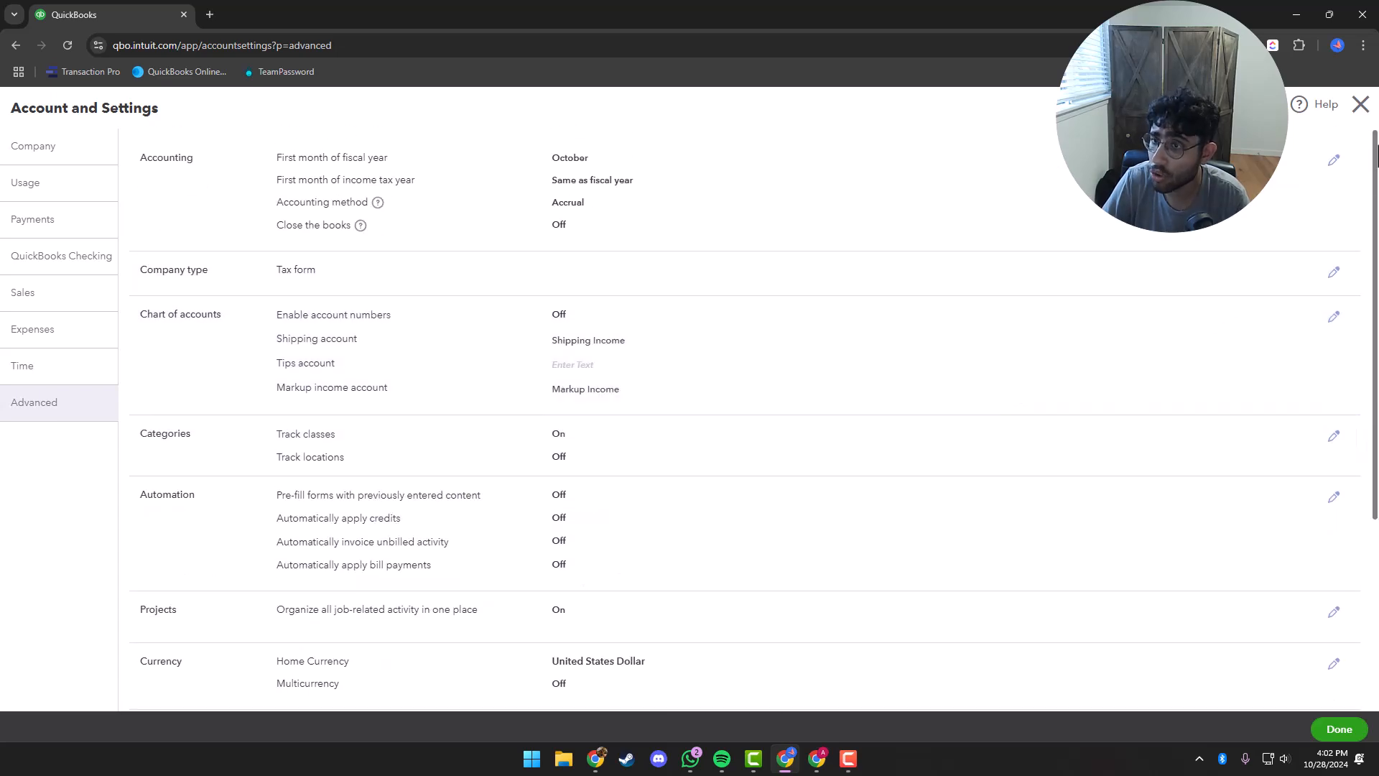
Close Account and Settings and open the company's Manage users page.
click(1359, 104)
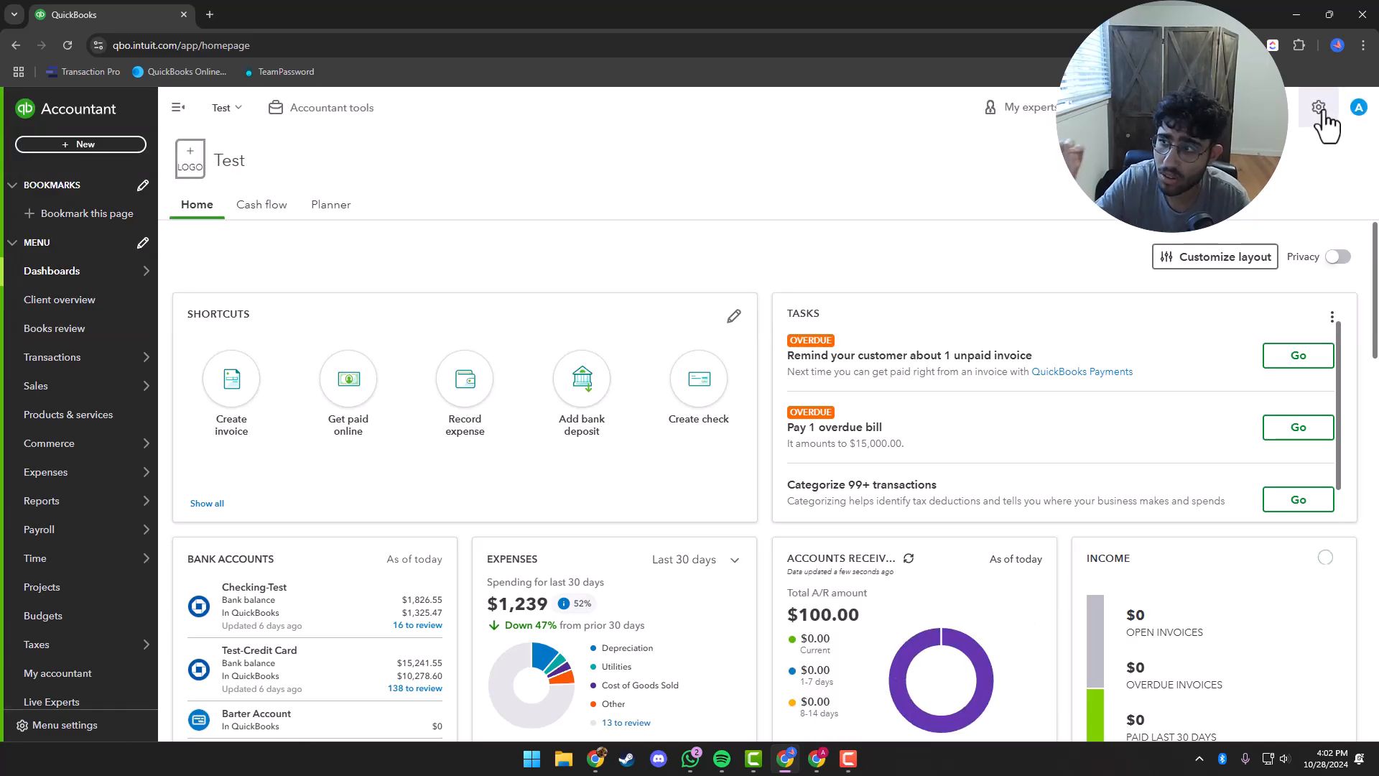
click(1320, 112)
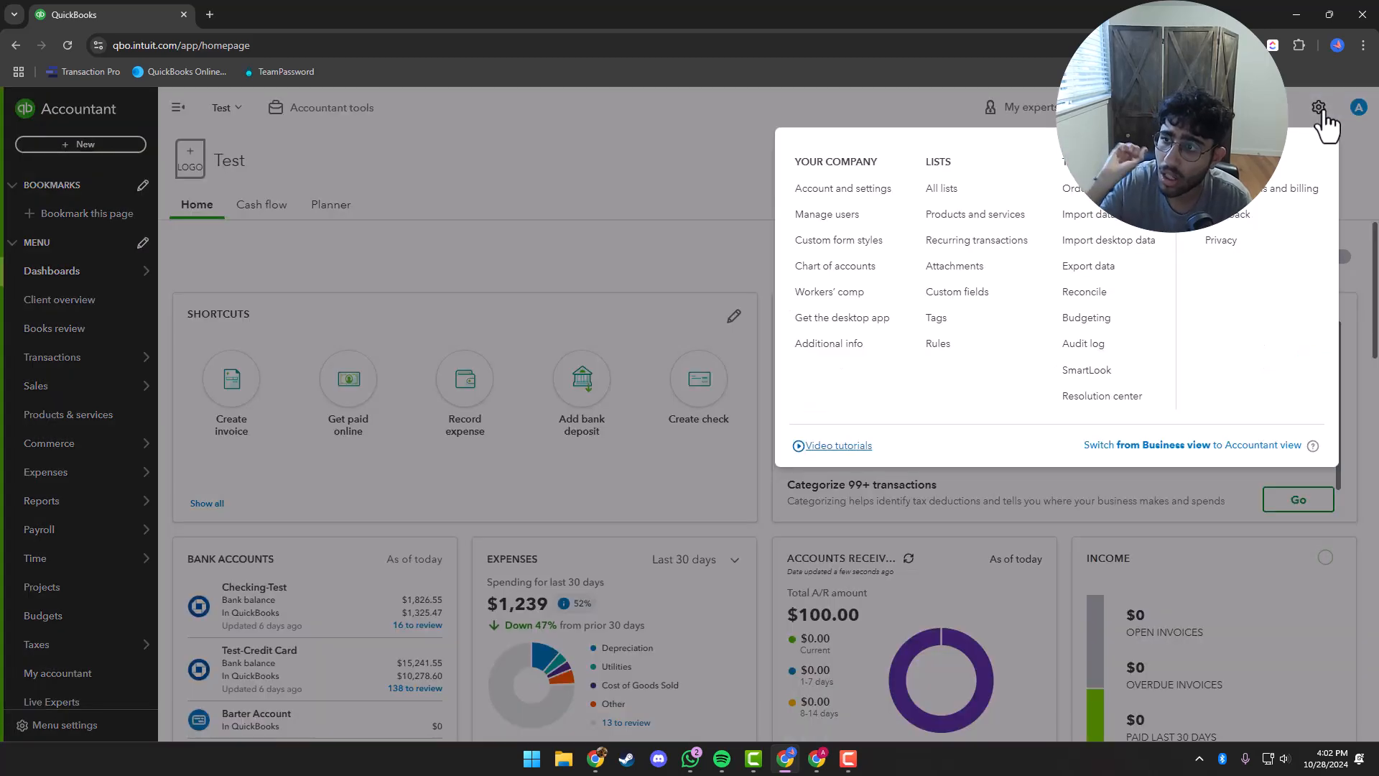
click(816, 224)
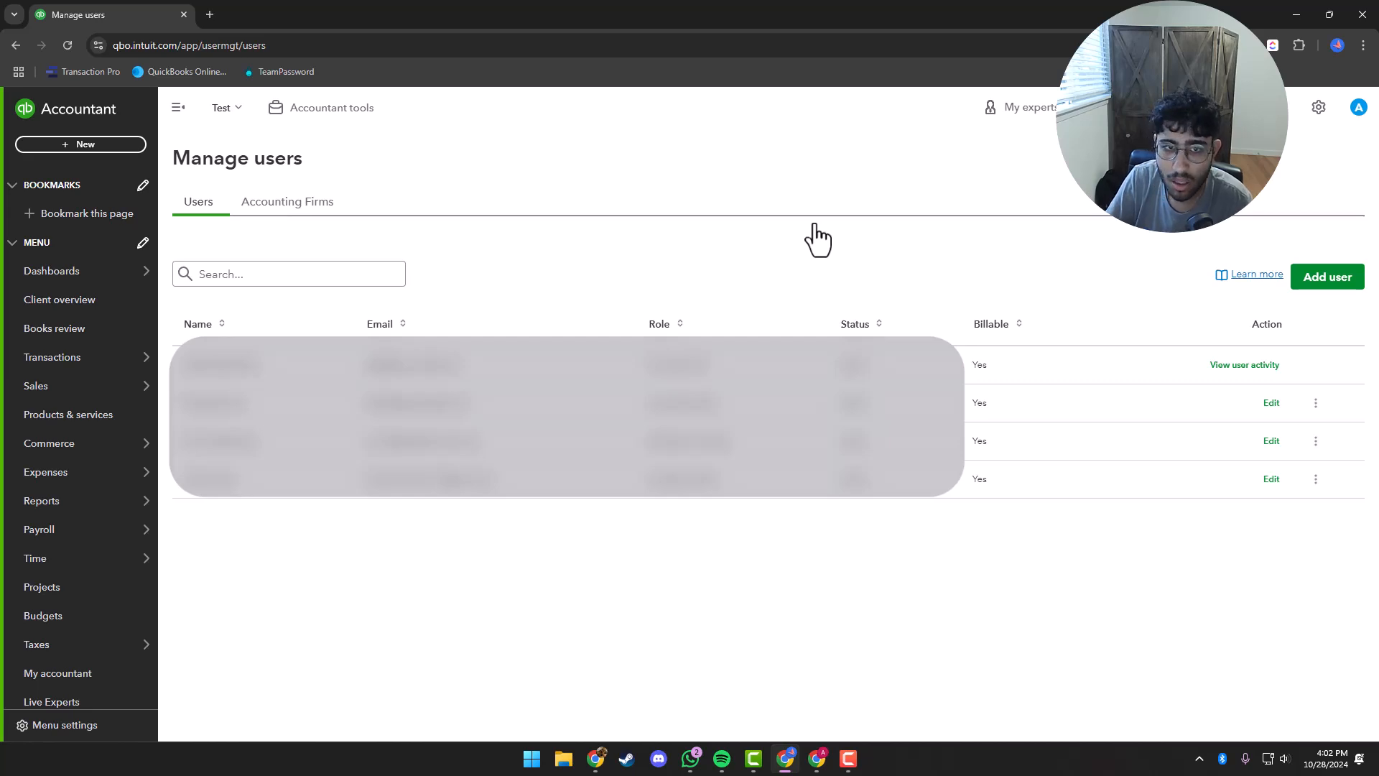
Start adding a user and fill in the person's first name, last name and email address.
click(1343, 296)
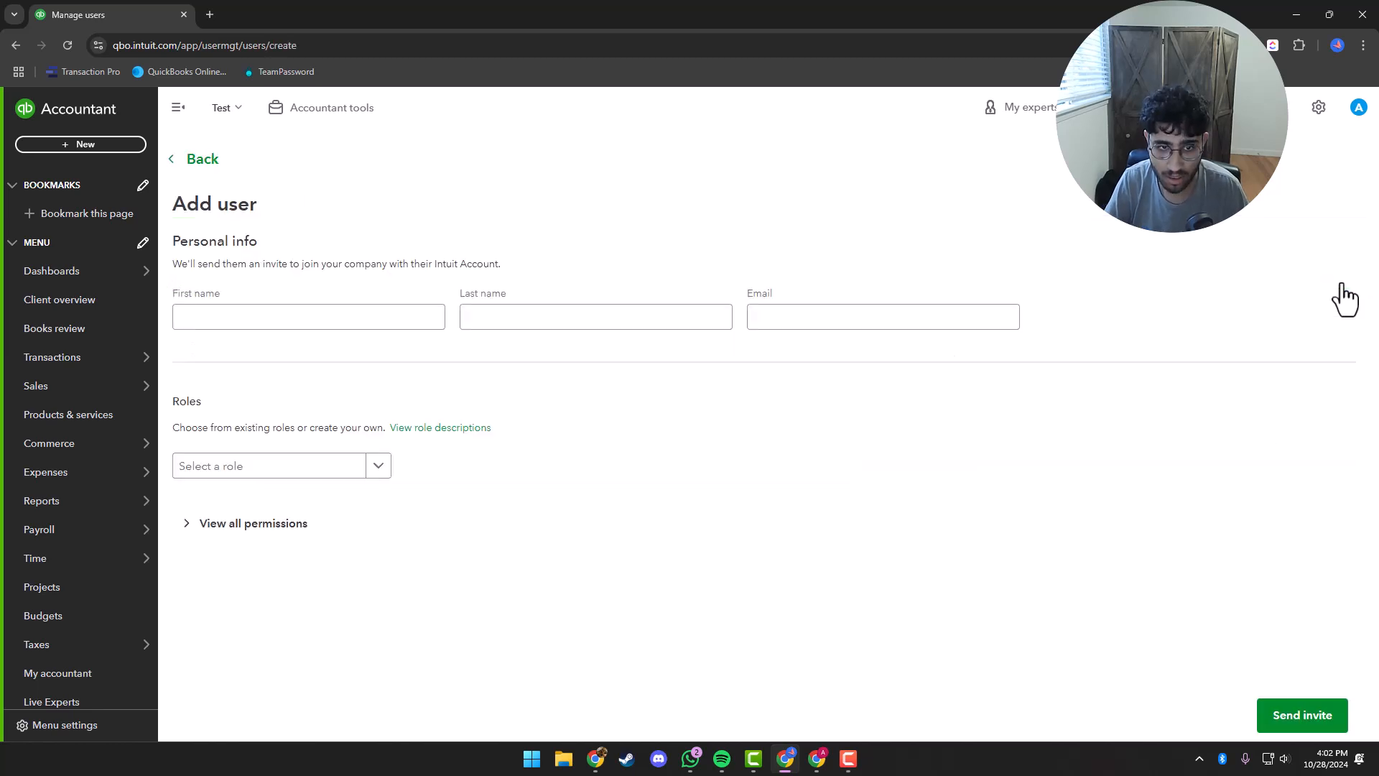
click(338, 311)
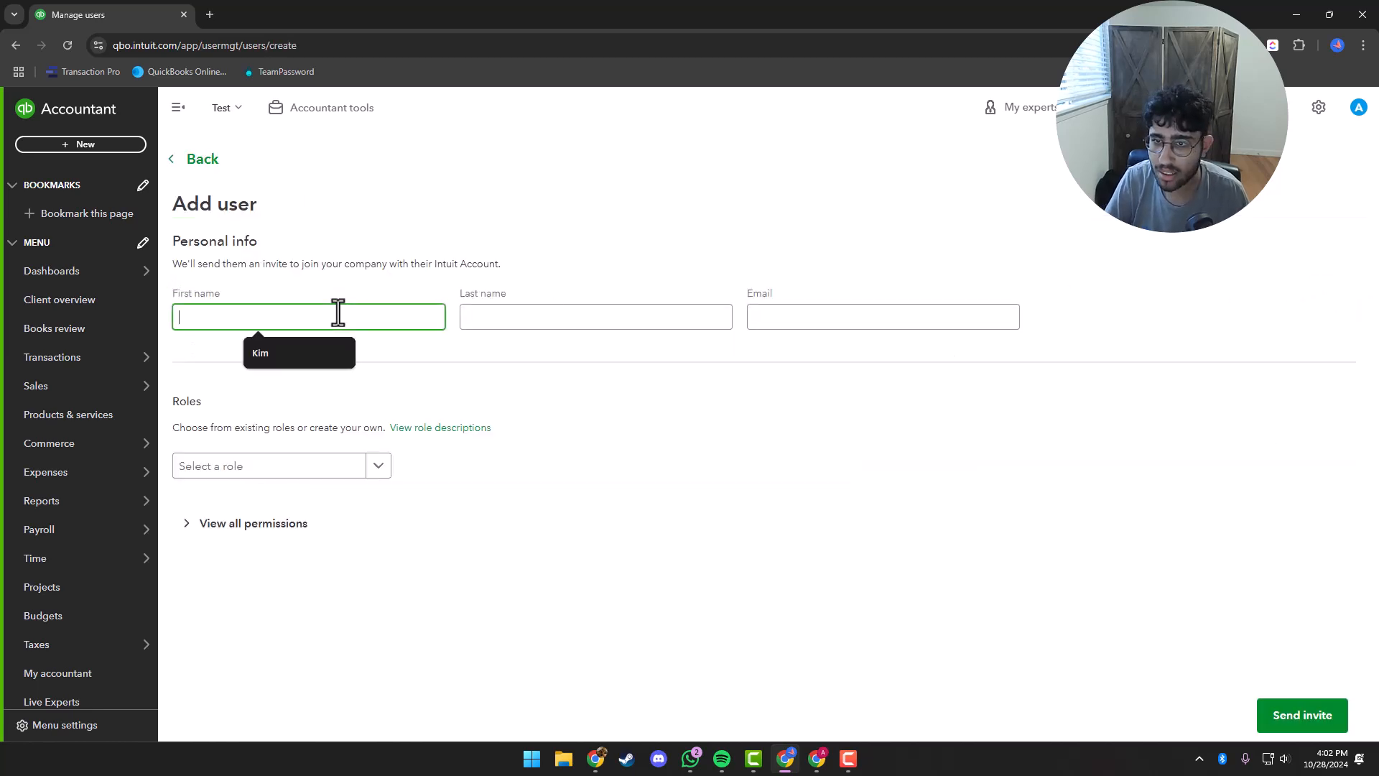
text(t)
key(Tab)
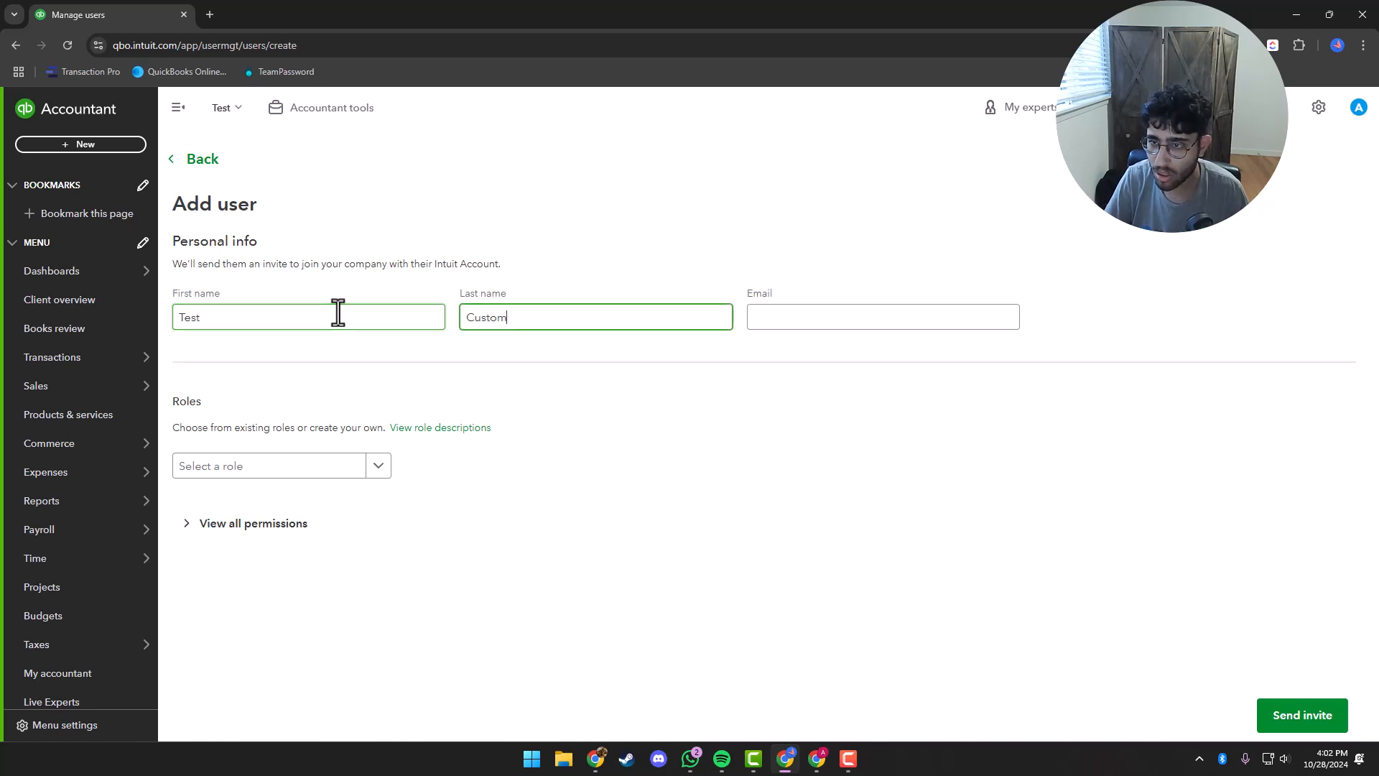
key(Tab)
text(custo)
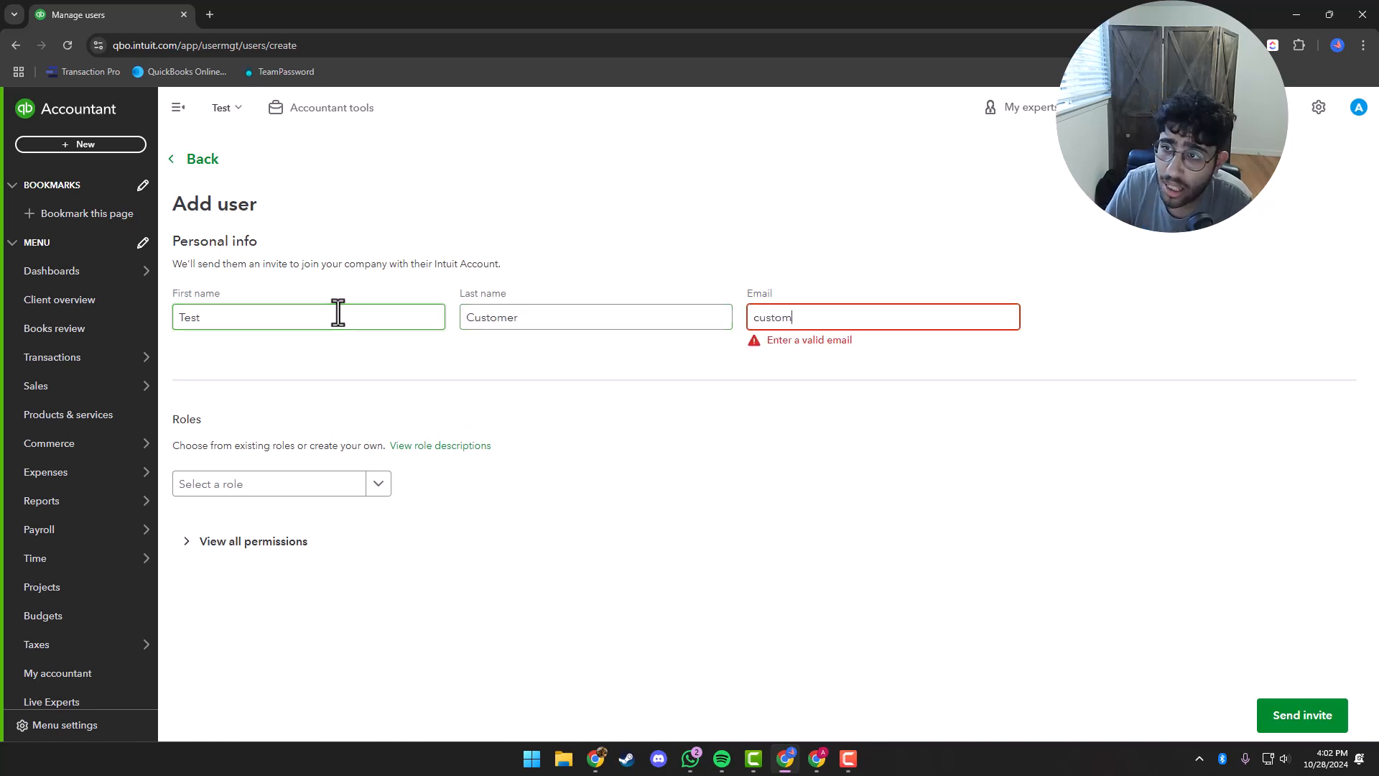
text(mer@email.com)
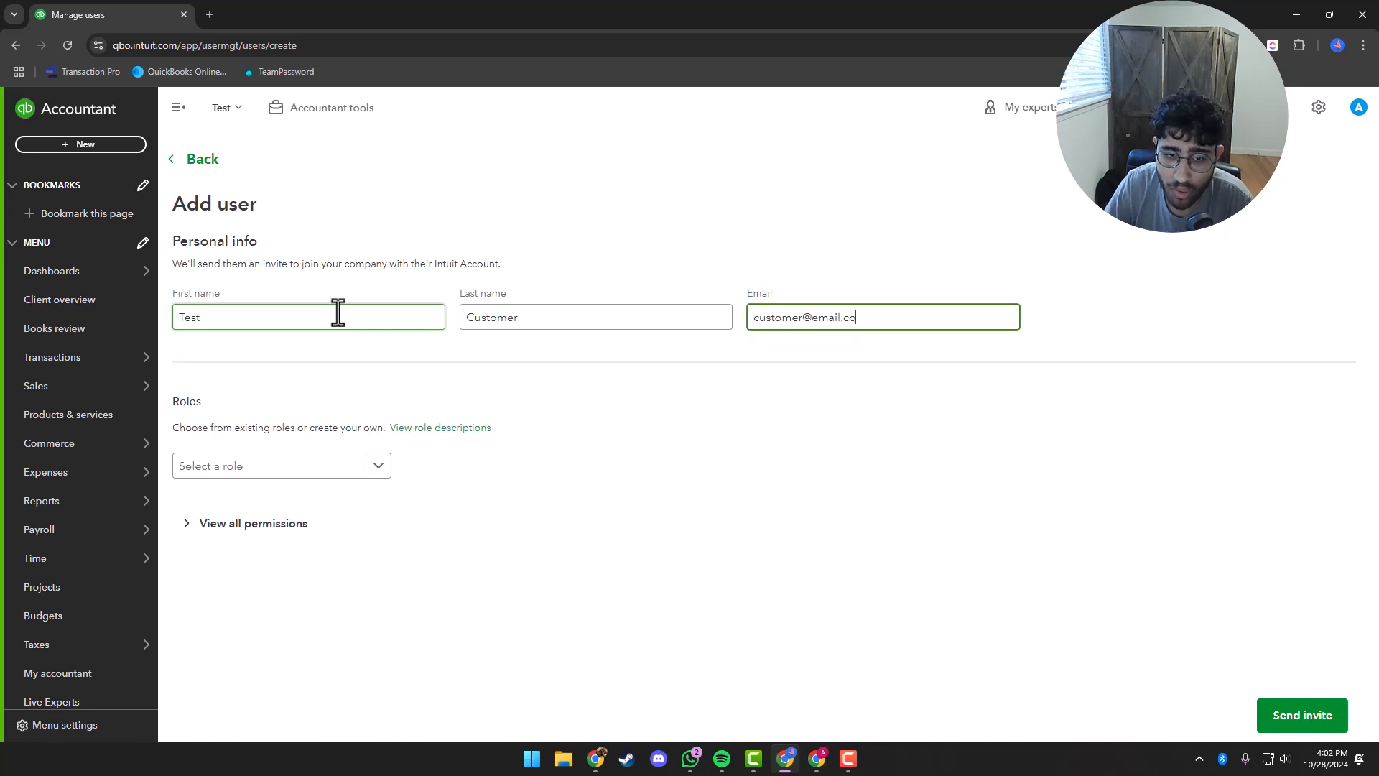
Examine the roles available for the new user without selecting one.
click(374, 469)
scroll(359, 523, down, 1)
scroll(330, 575, up, 1)
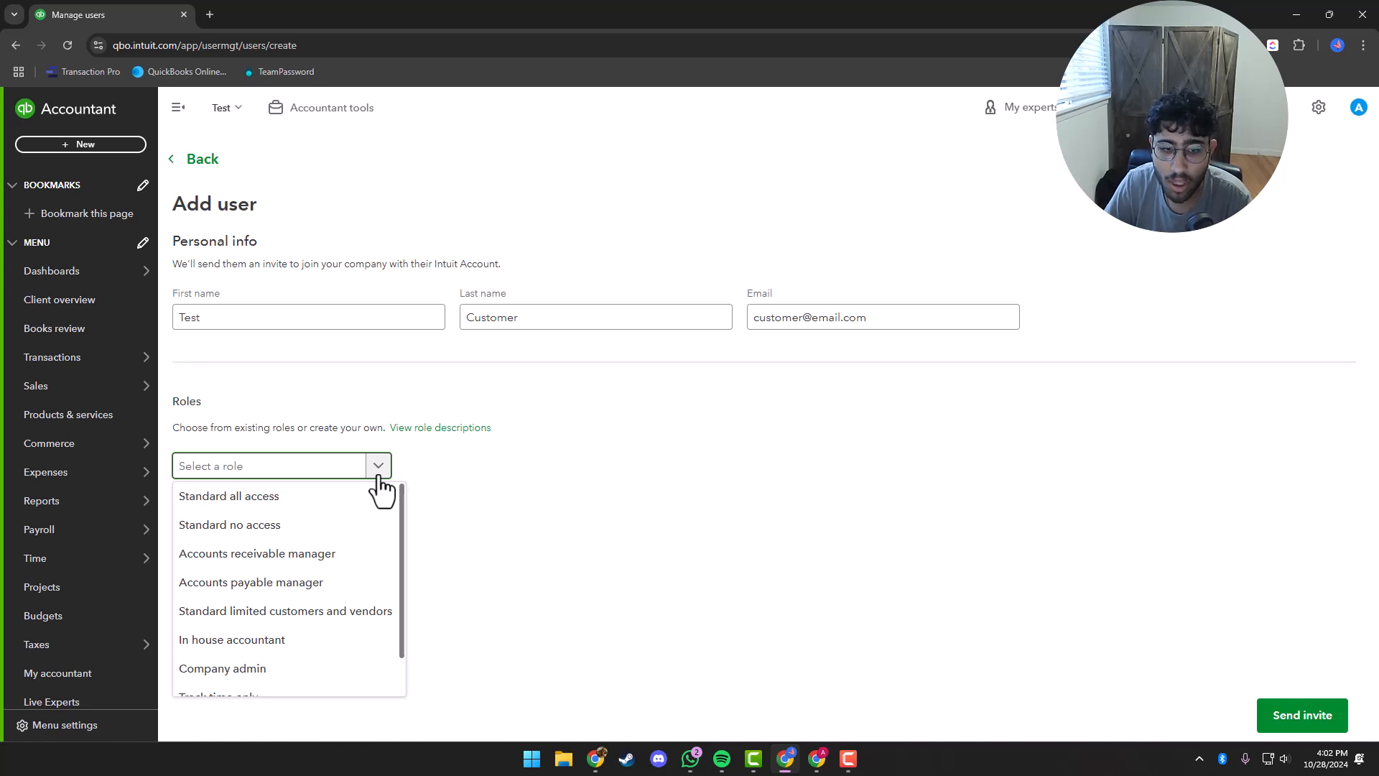
scroll(341, 567, down, 1)
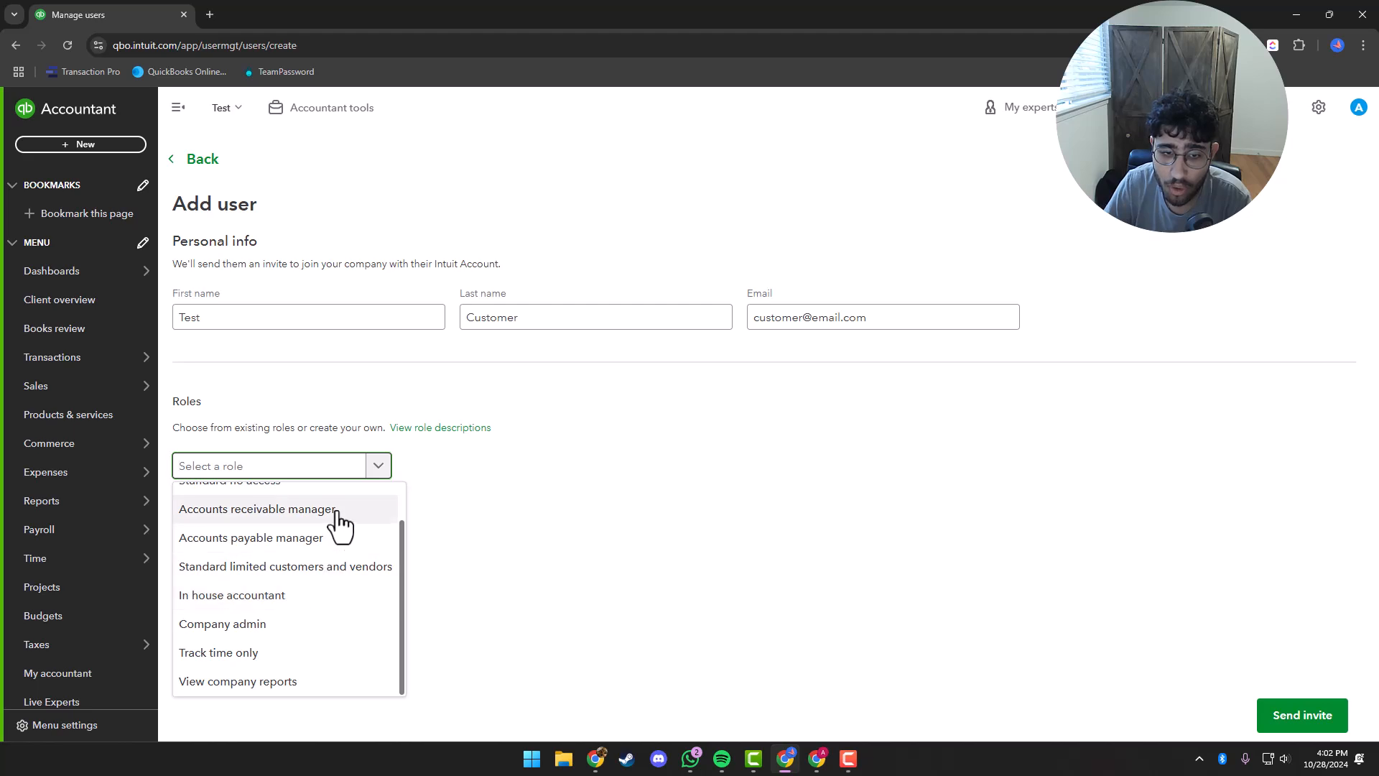
scroll(271, 632, up, 1)
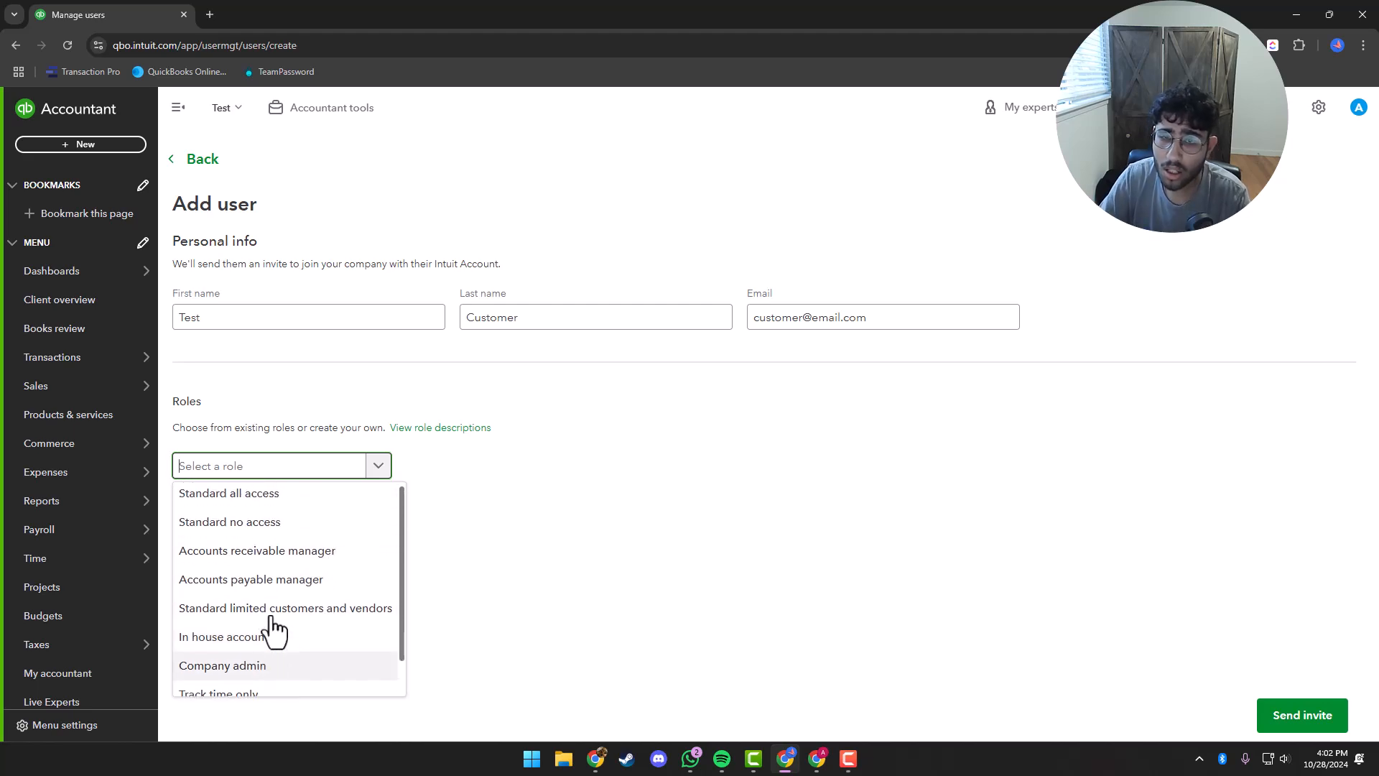
click(379, 467)
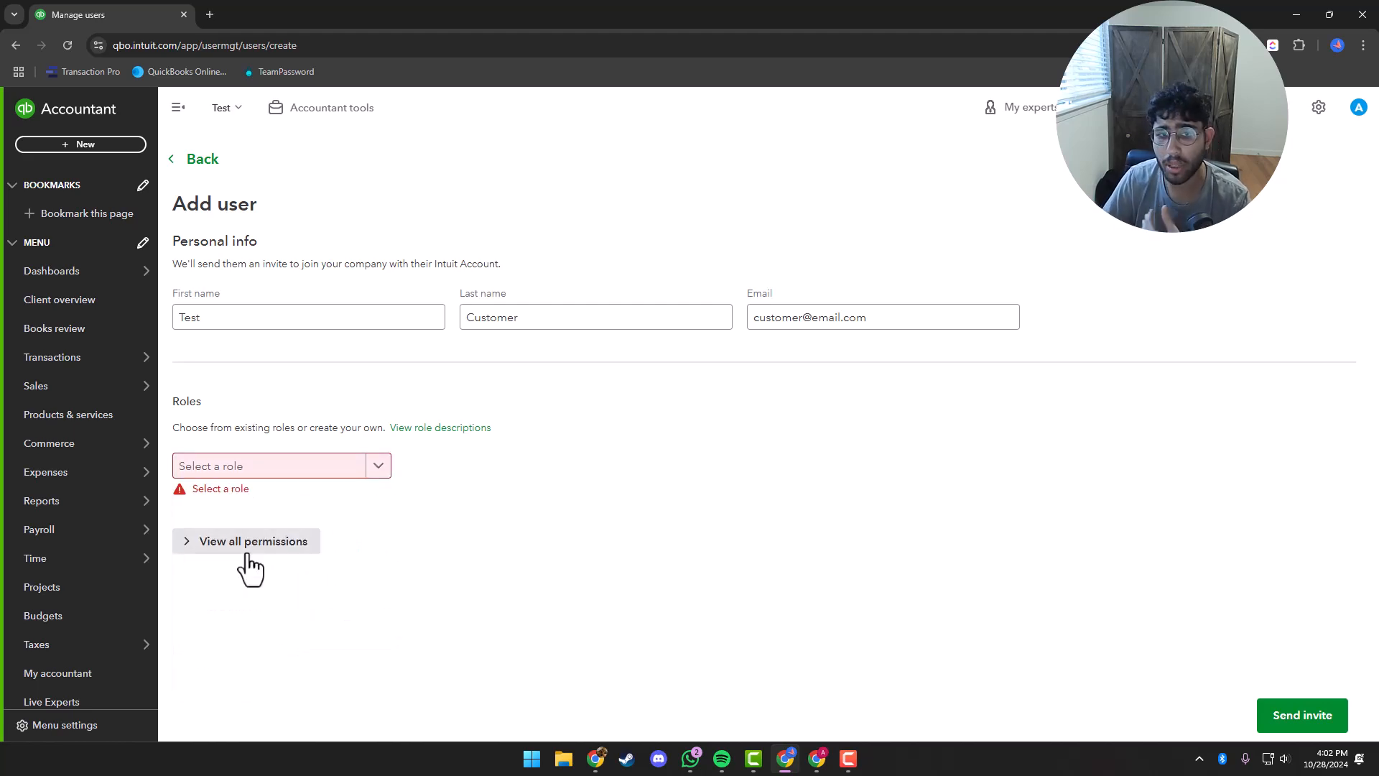
Review all permission categories for the new user, including the detailed view and edit access under Account management.
click(252, 545)
scroll(323, 524, down, 4)
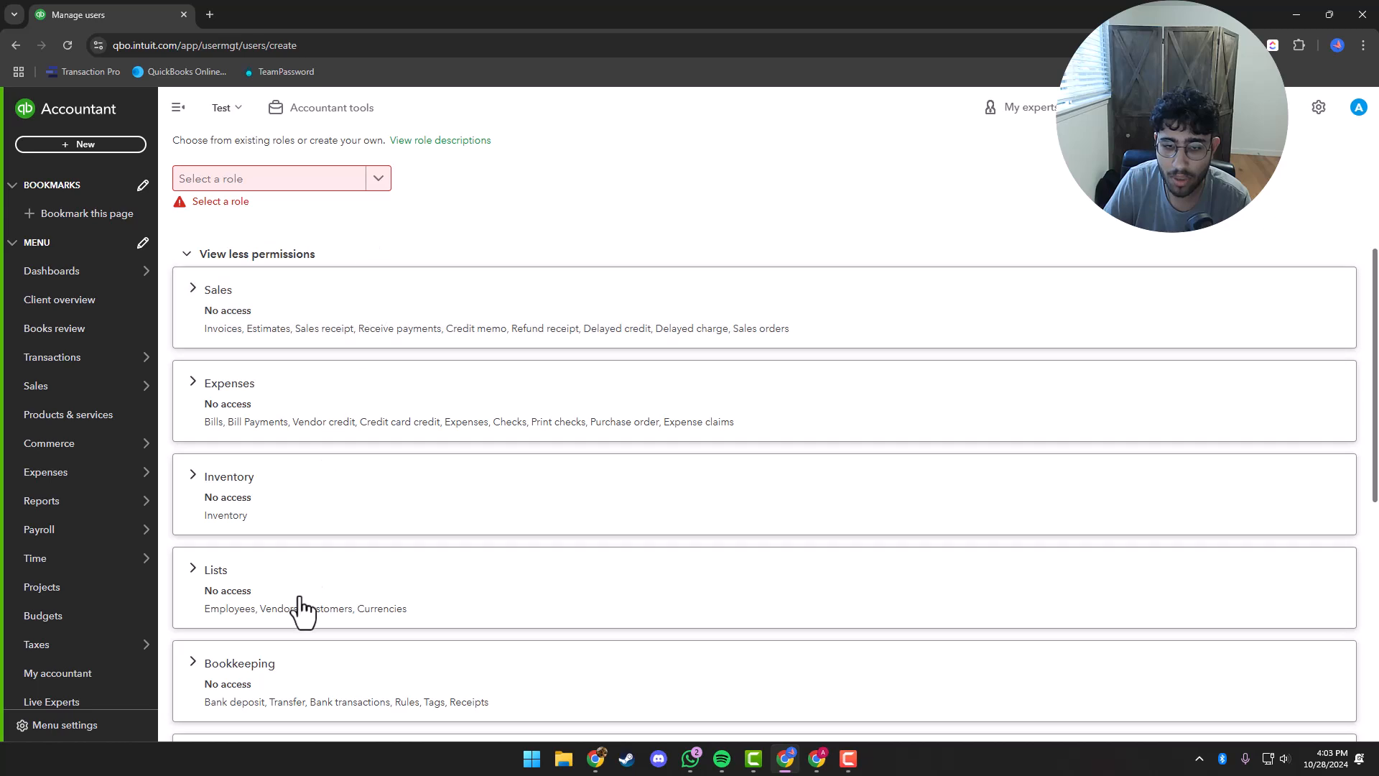
scroll(370, 373, down, 8)
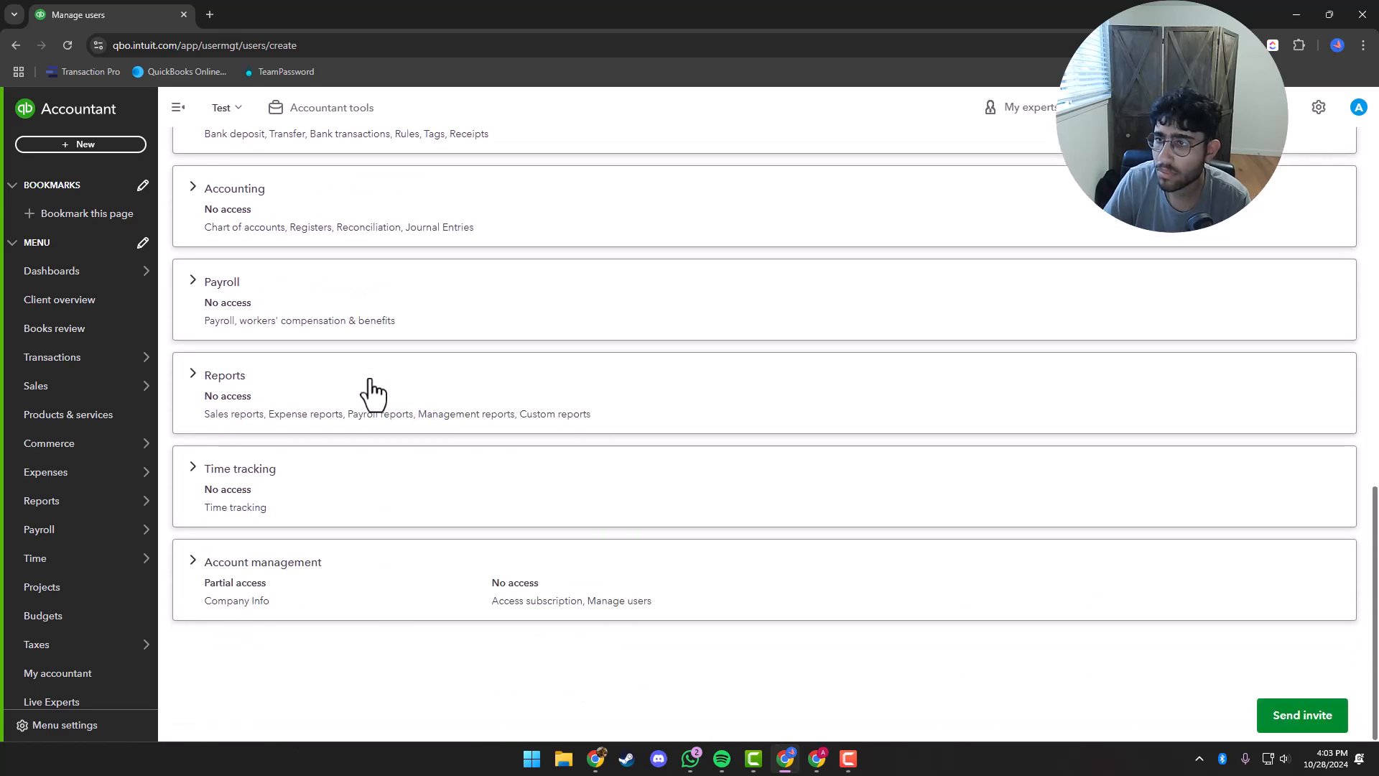
click(193, 562)
scroll(264, 493, down, 2)
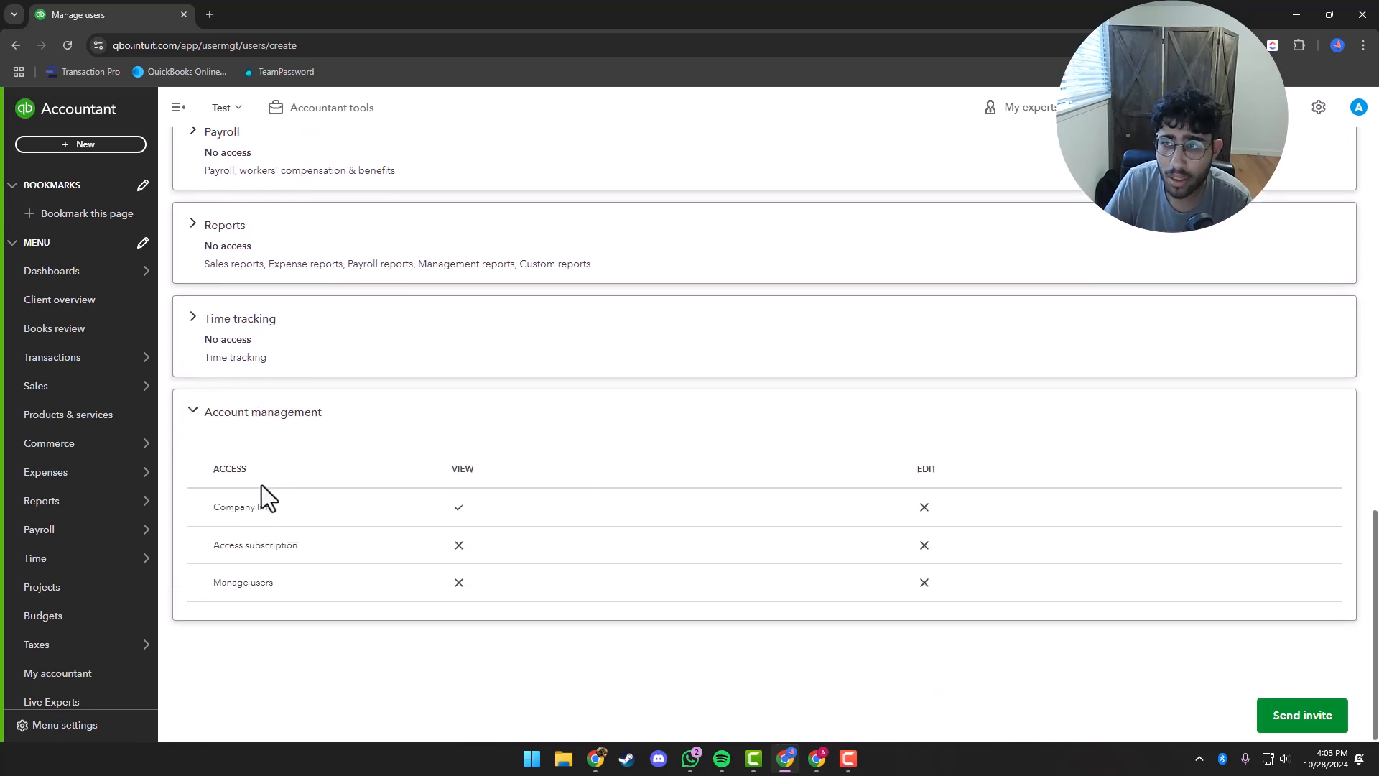
click(190, 414)
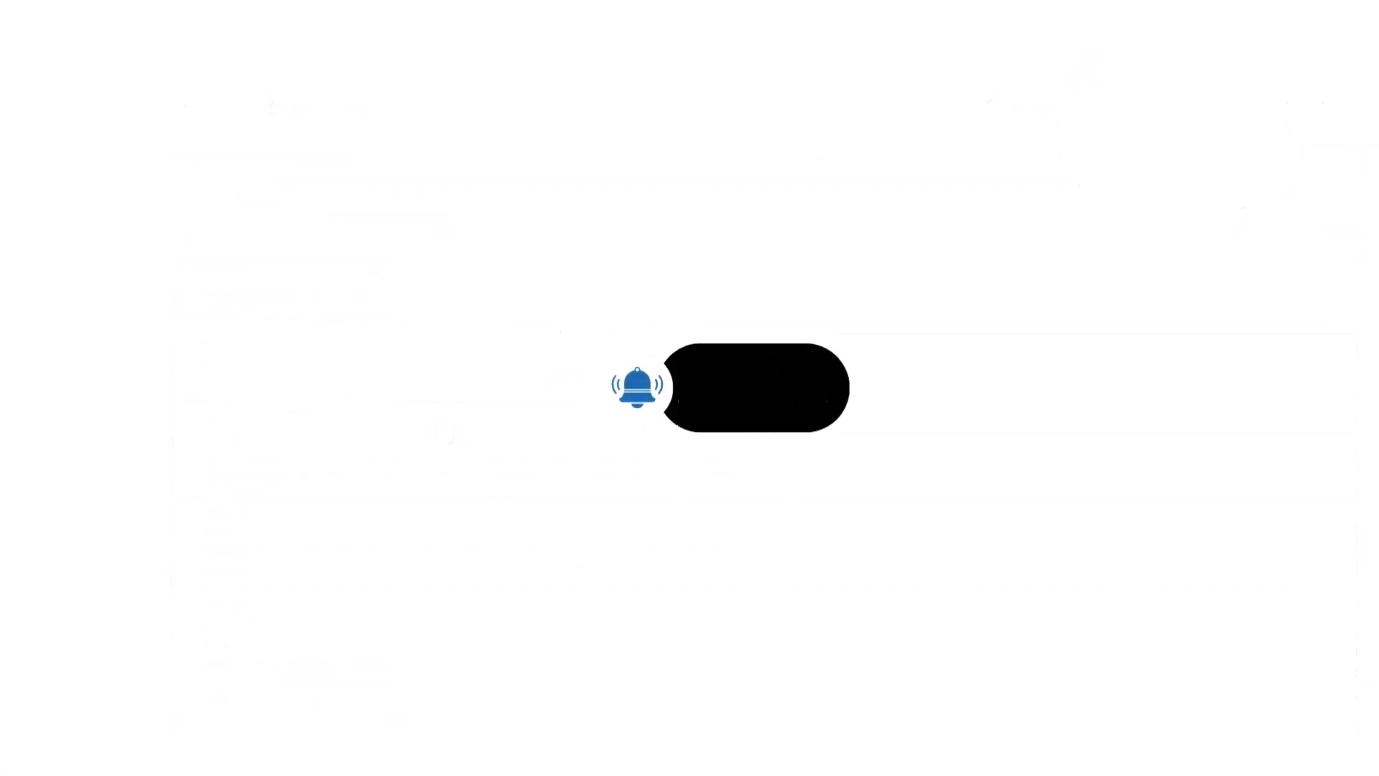